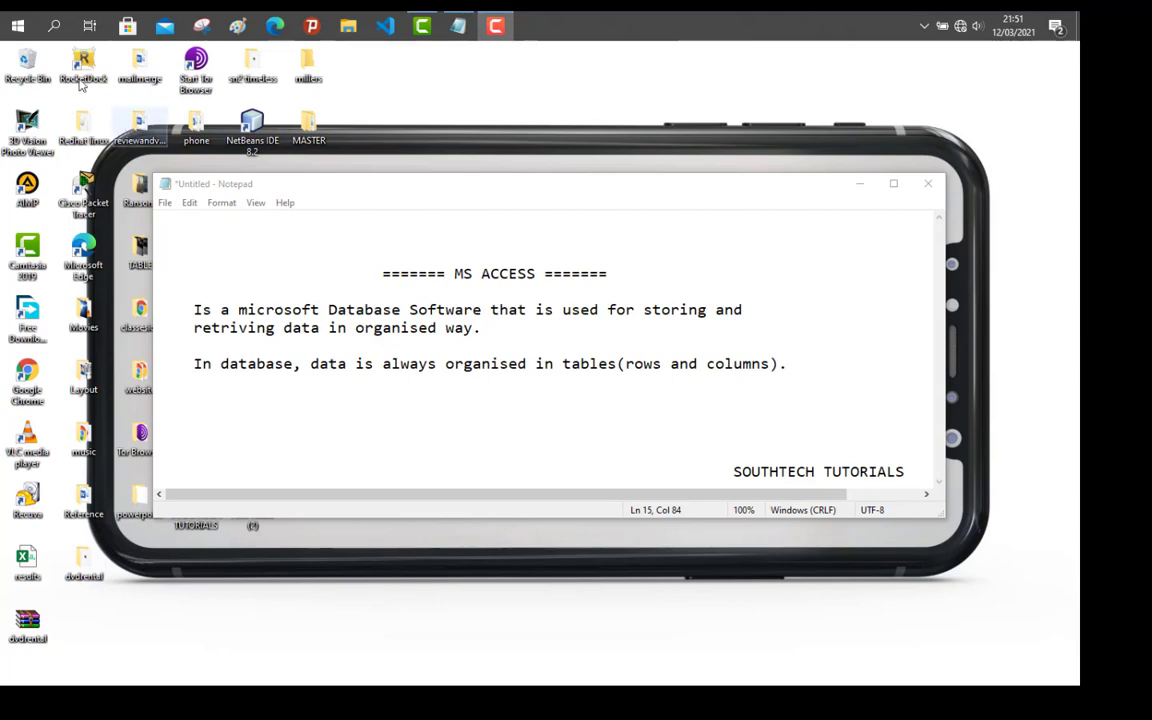
Step: Launch Microsoft Access from a Start search for ACCE, then minimize it
left_click(18, 28)
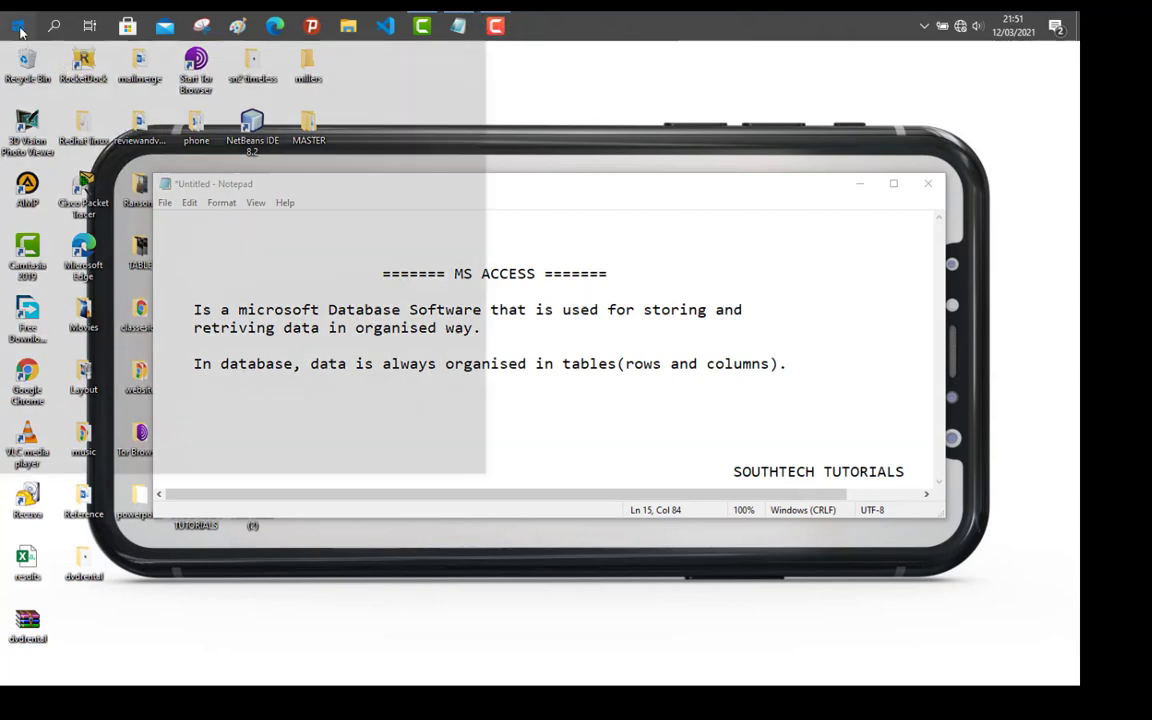
type("ACCE")
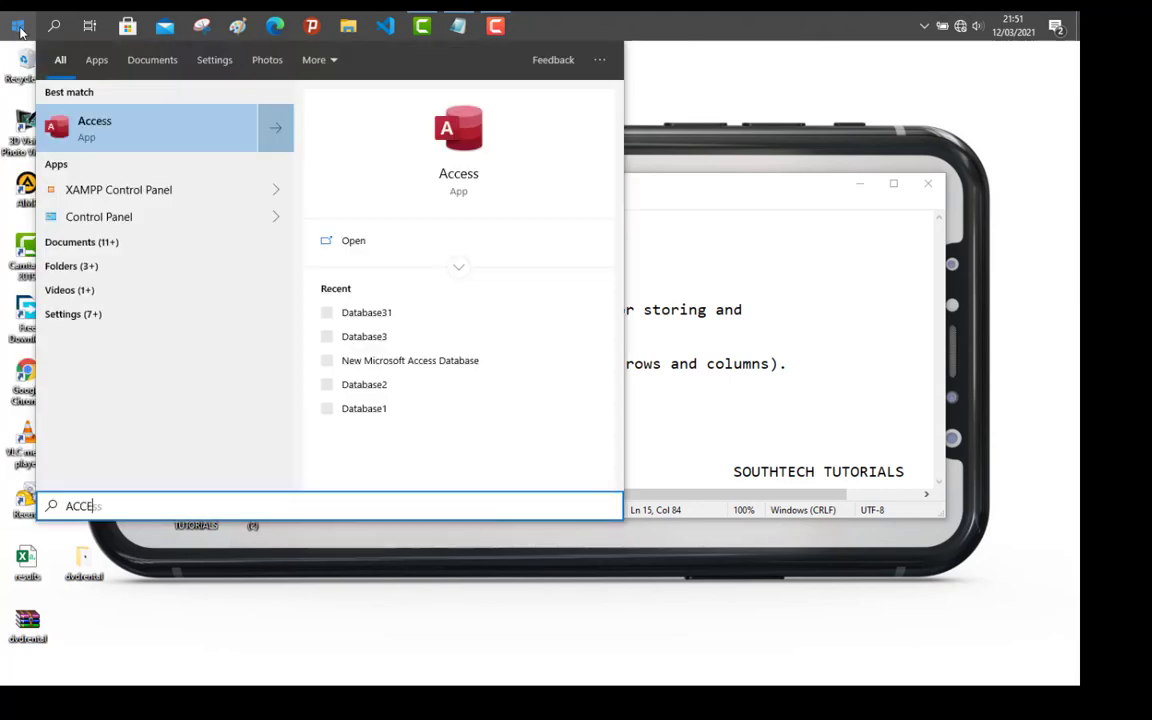
left_click(55, 47)
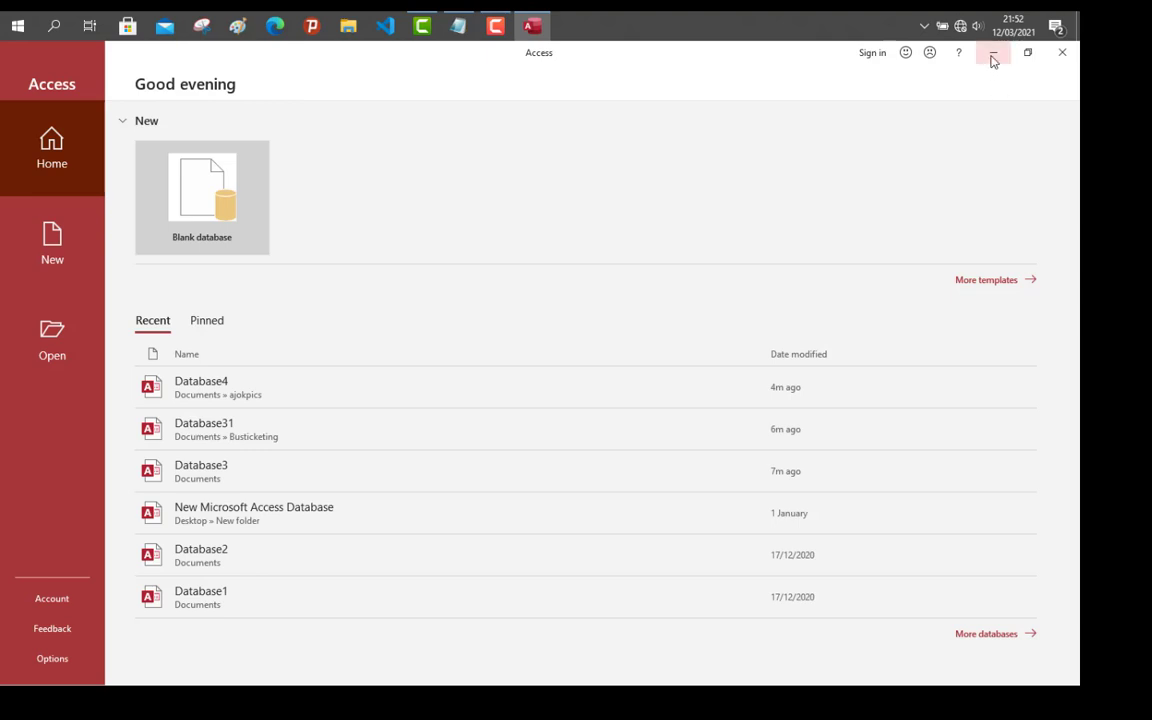
left_click(992, 55)
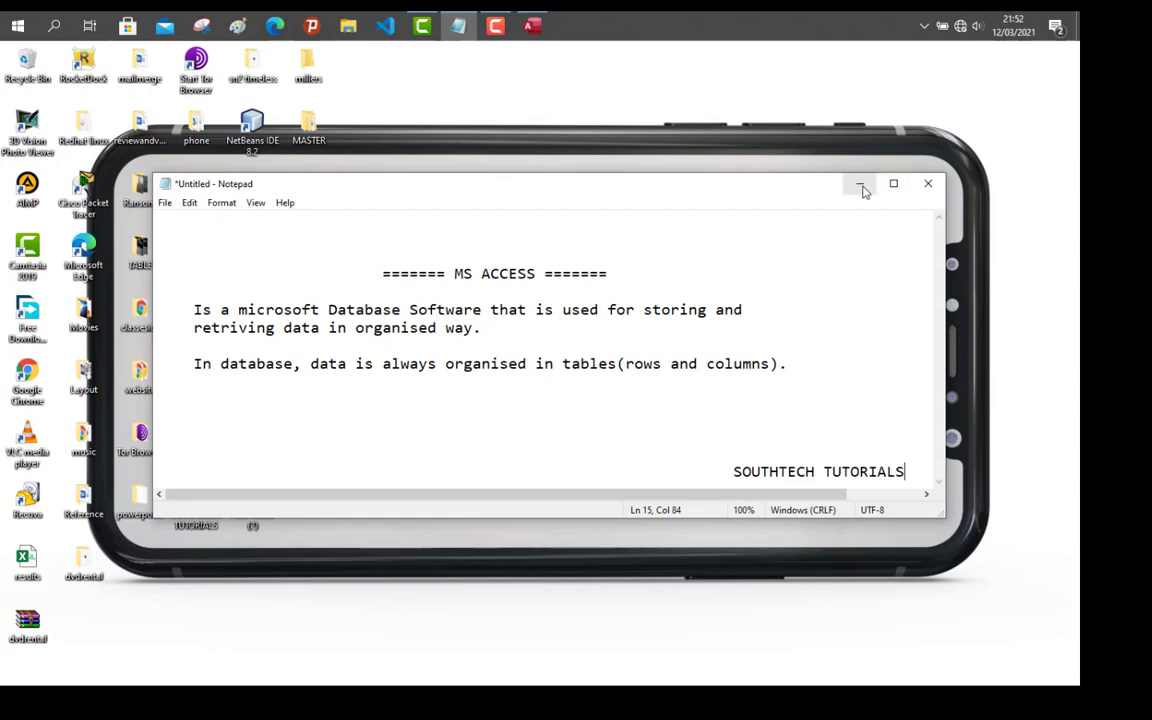
Step: Minimize Notepad and create a desktop folder named ACCESS placed beside oopphp
left_click(861, 186)
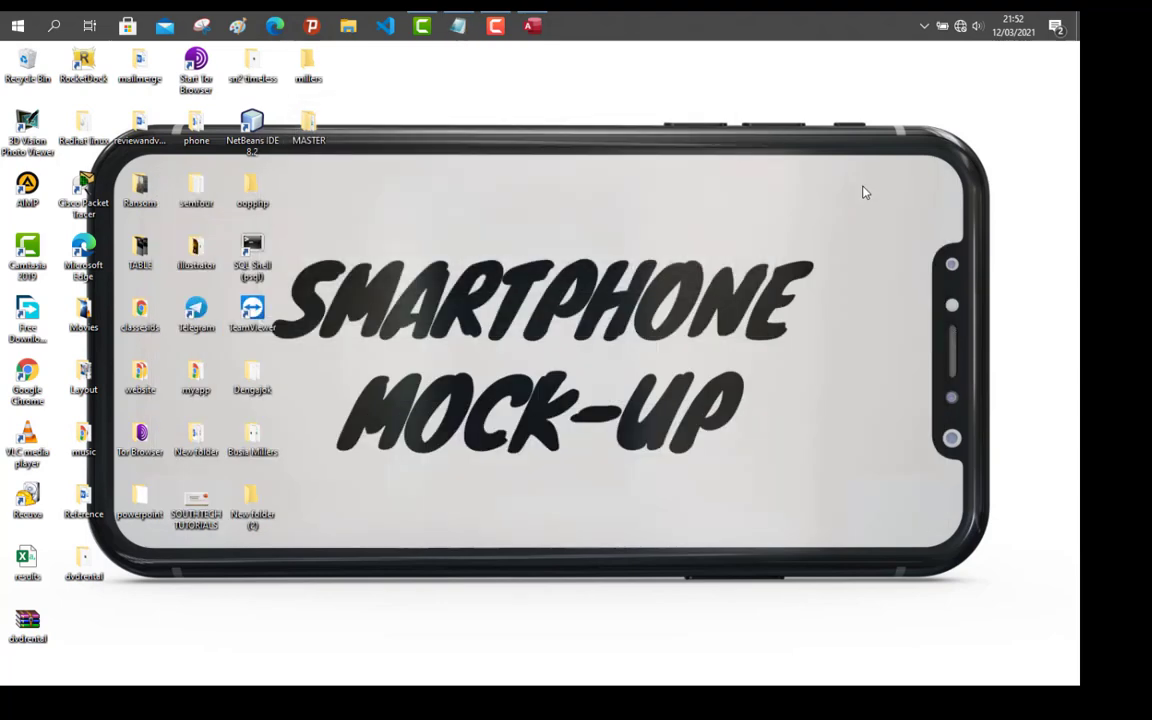
right_click(376, 236)
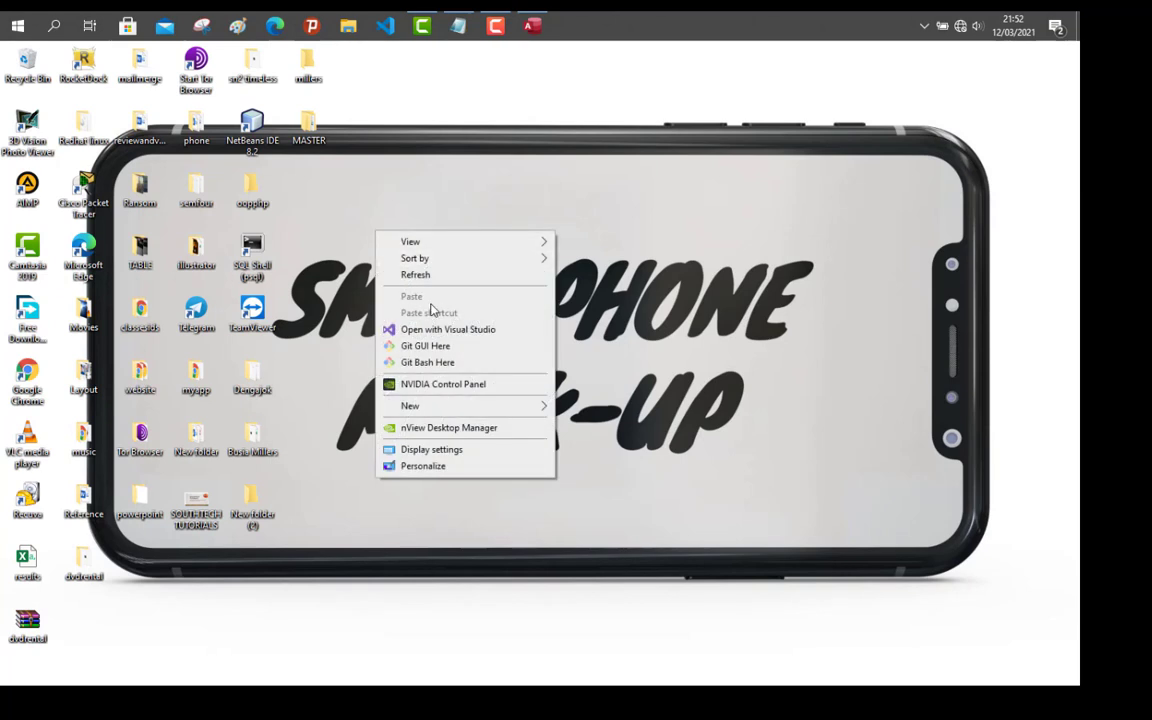
left_click(543, 406)
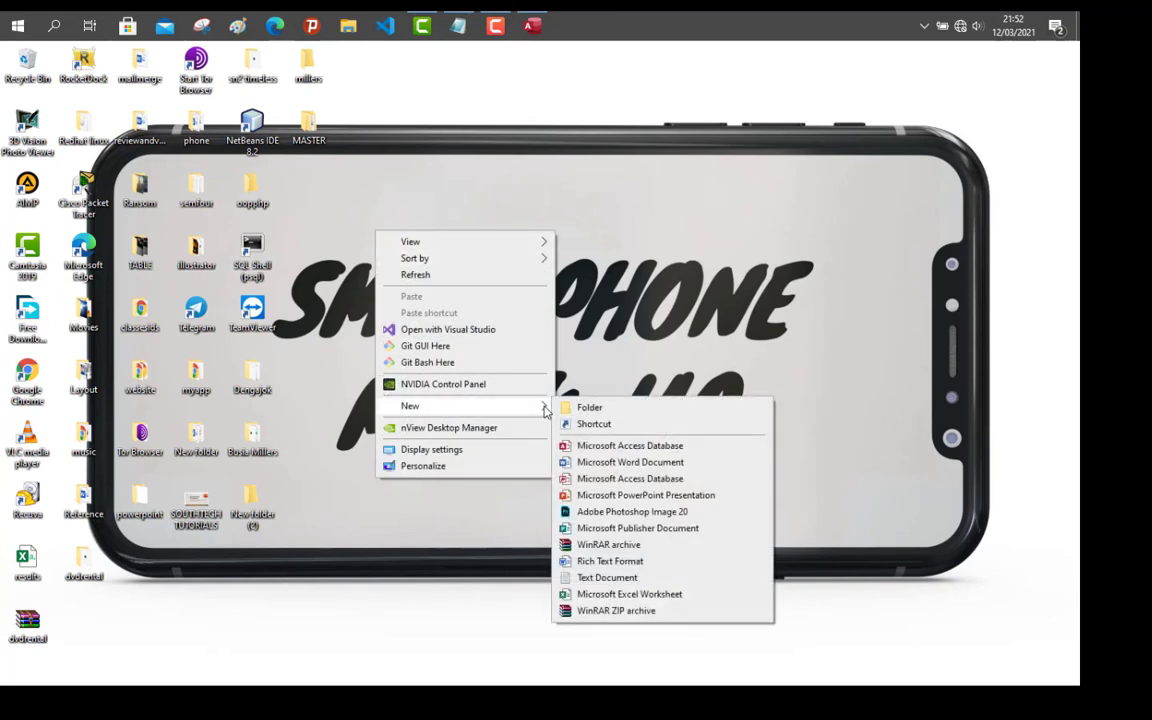
left_click(566, 412)
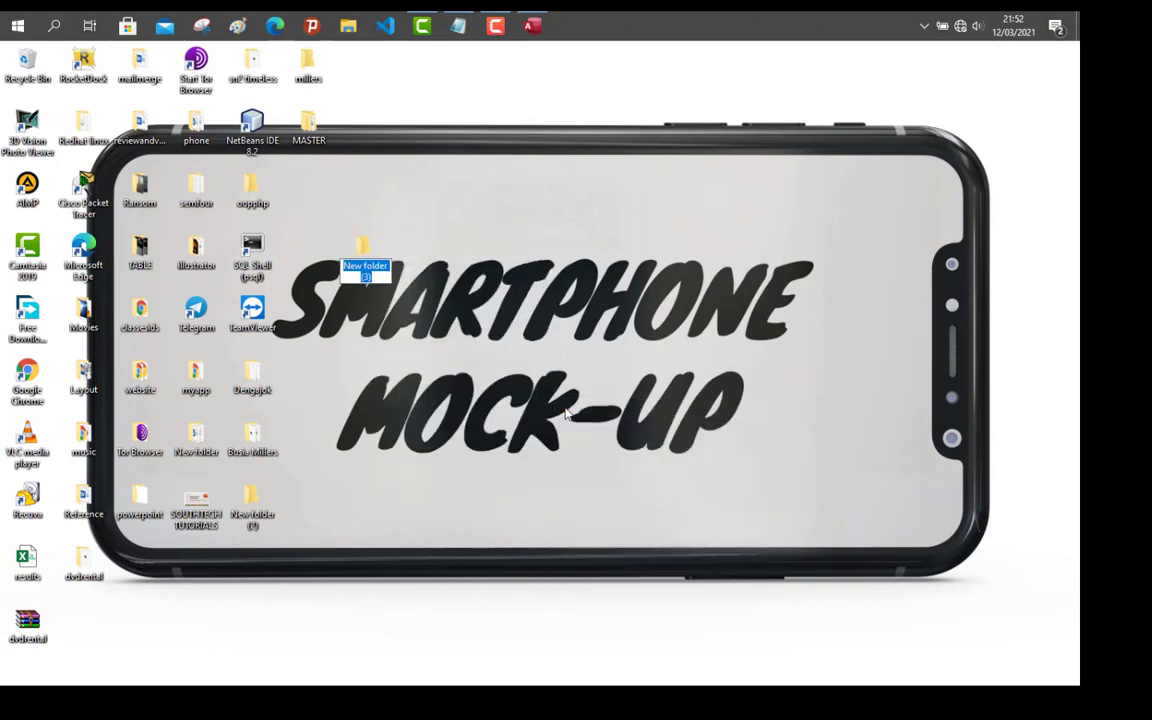
type("a")
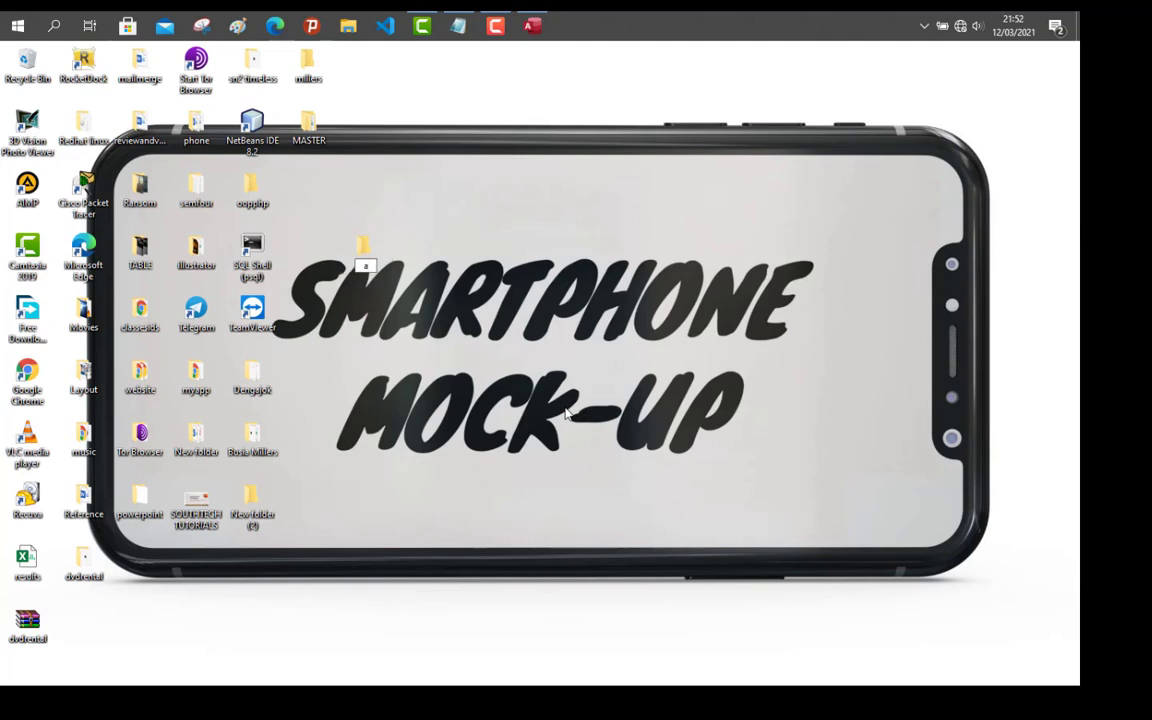
type("cc")
key("BackSpace")
key("BackSpace")
key("BackSpace")
type("ACCESS")
key("Return")
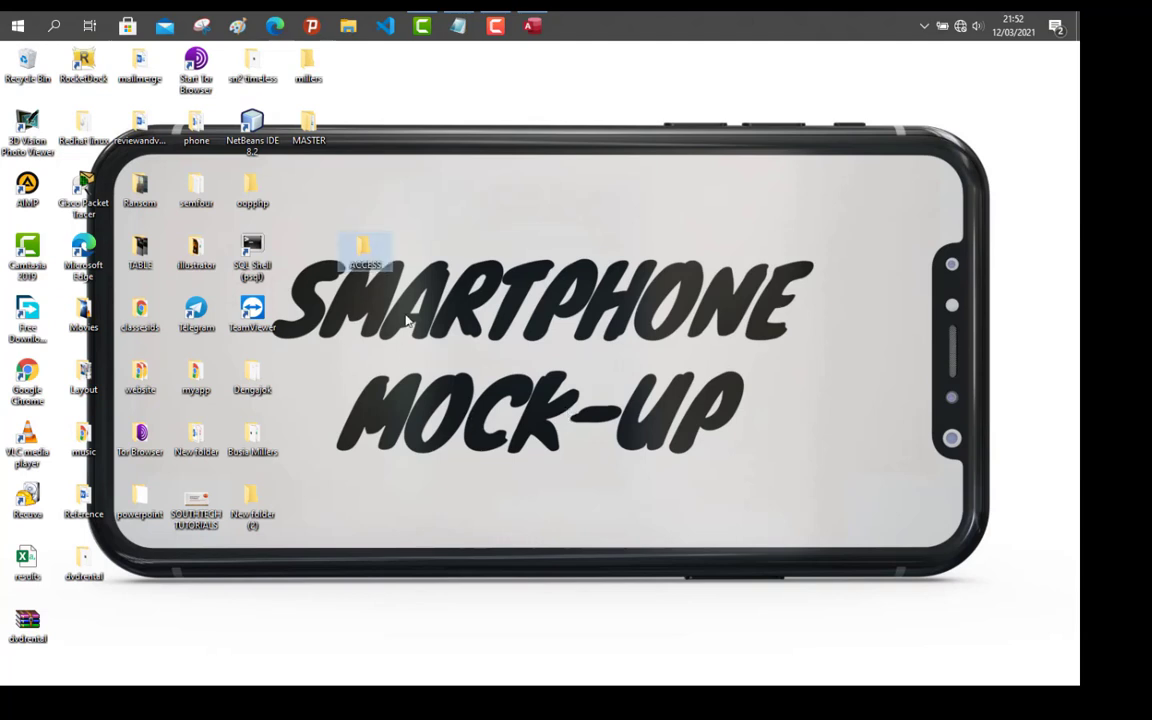
left_click_drag(377, 262, 305, 208)
left_click(369, 248)
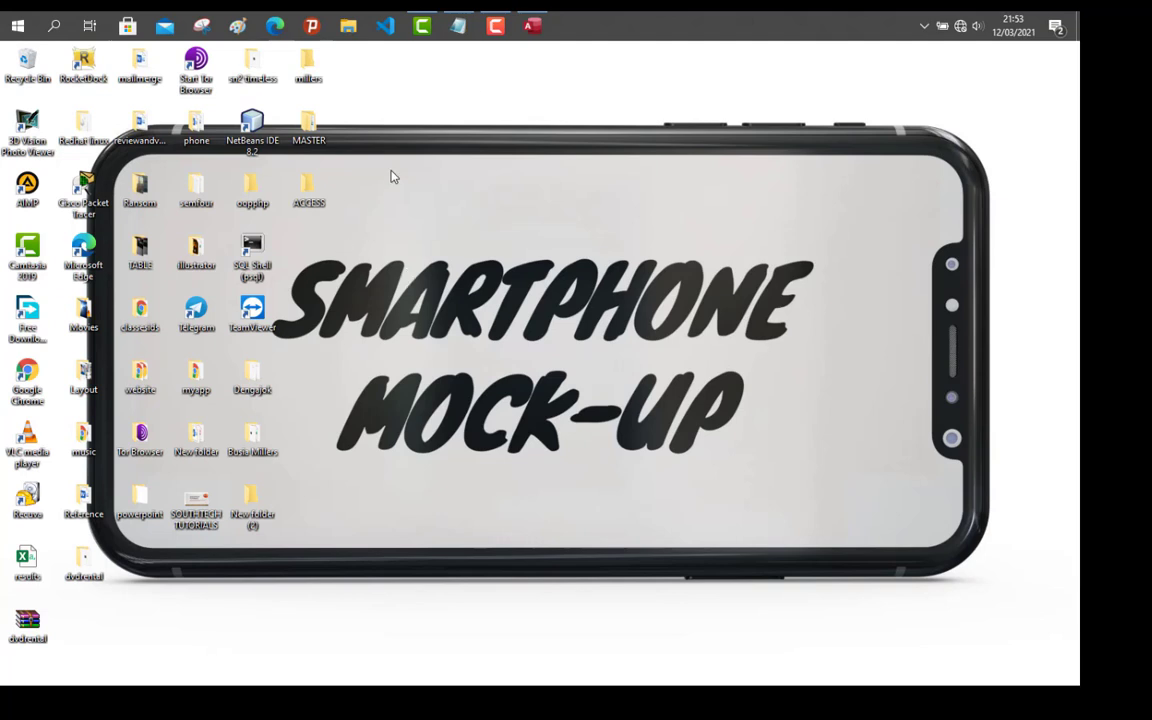
Step: Restore Access and start a blank database, replacing Database4 with the name RecordKeeping
left_click(525, 33)
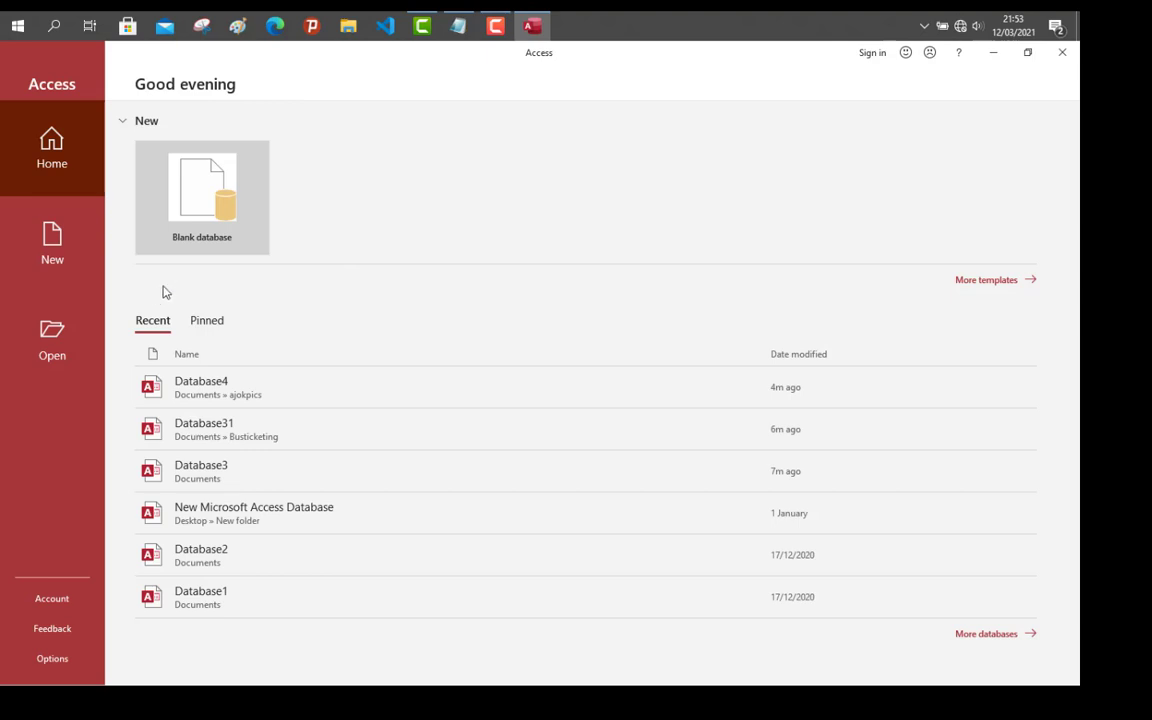
left_click(61, 262)
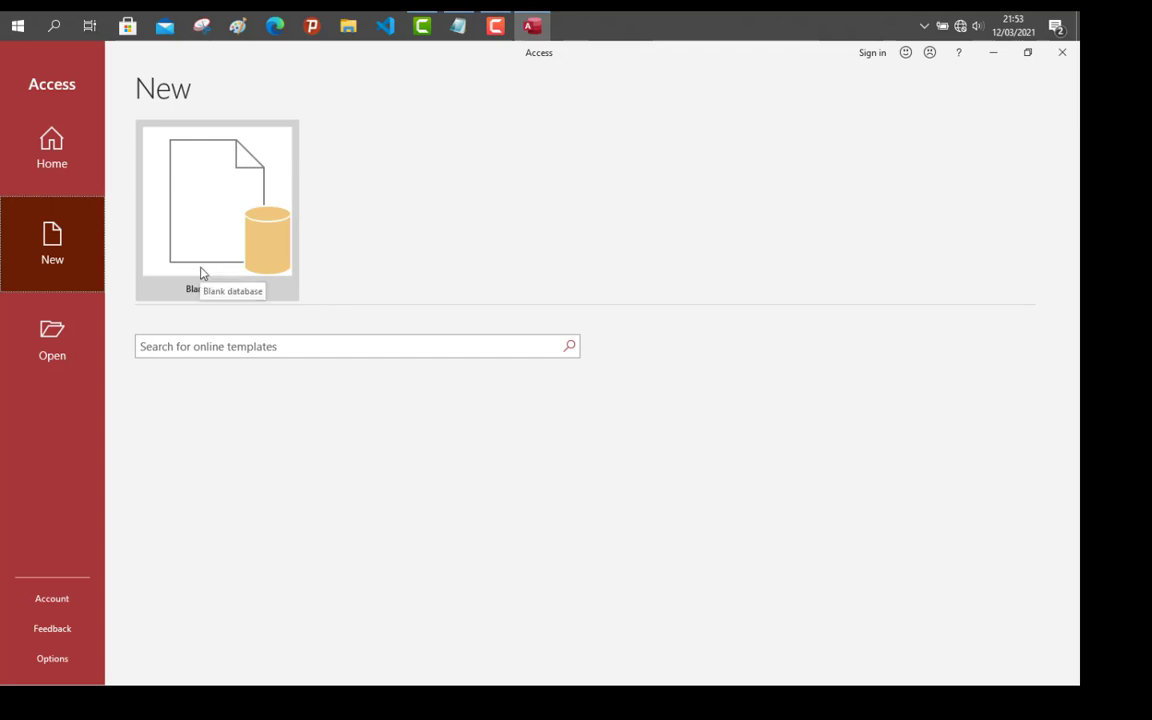
left_click(227, 251)
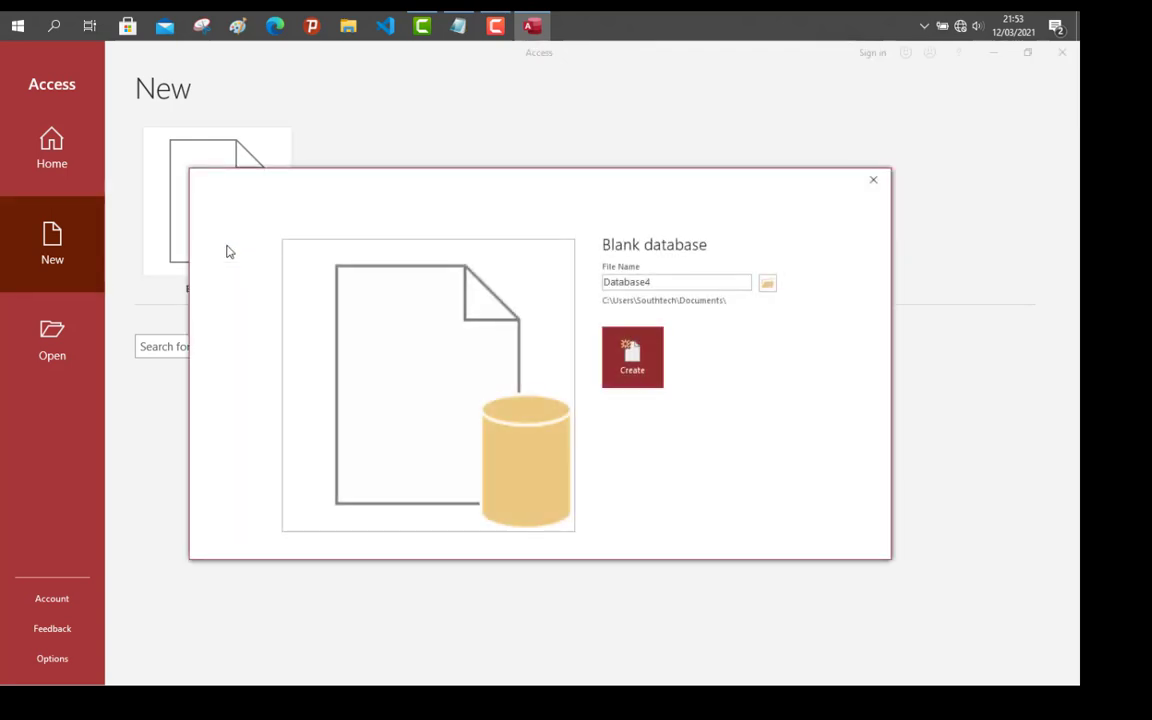
double_click(670, 284)
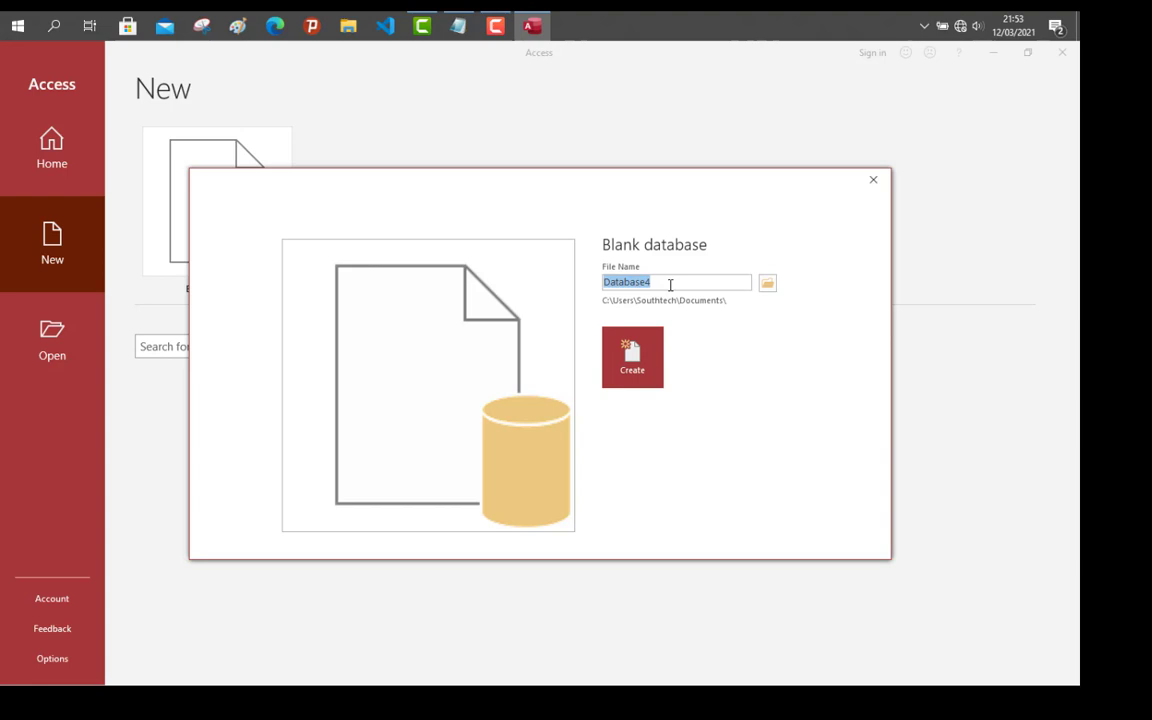
type("sc")
key("BackSpace")
key("BackSpace")
type("RecordKeeping")
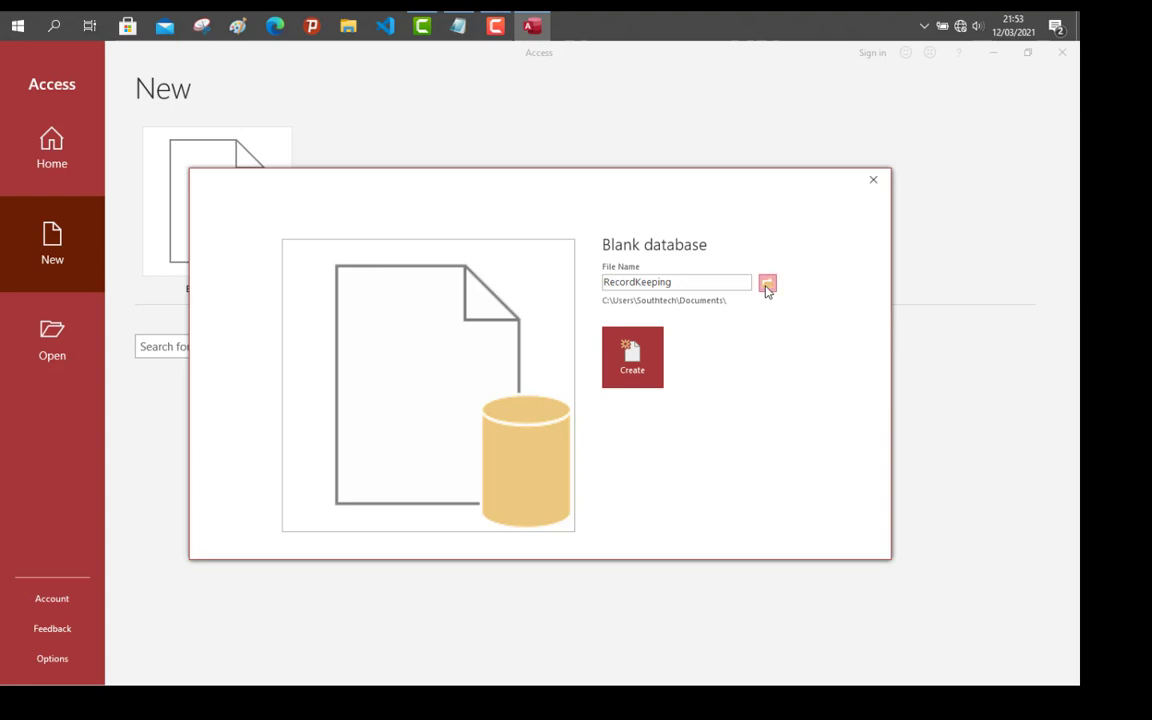
Step: Set the Desktop ACCESS folder as the location and create RecordKeeping.accdb
left_click(767, 286)
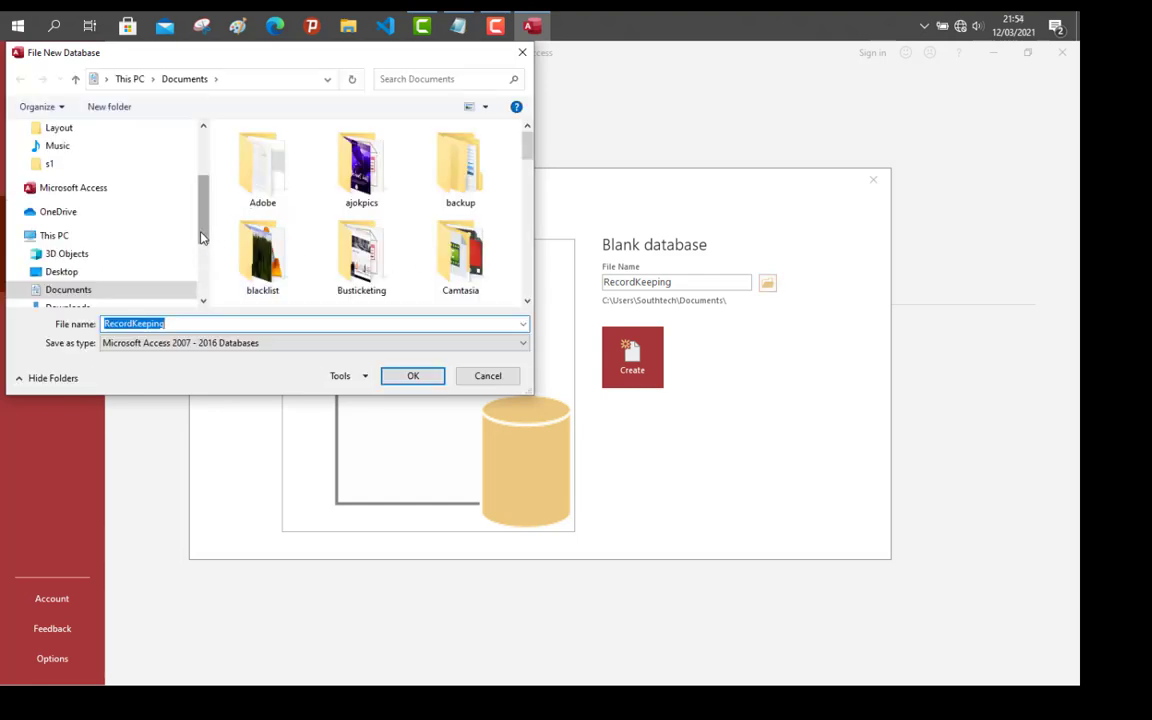
left_click(90, 275)
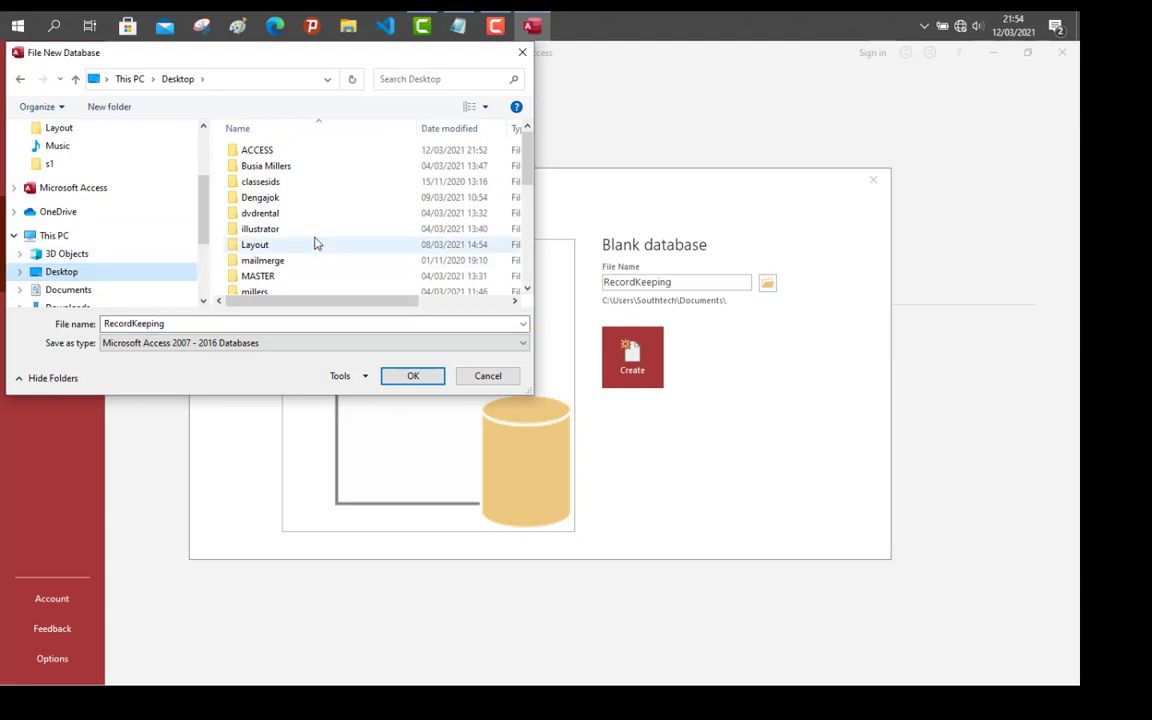
double_click(283, 155)
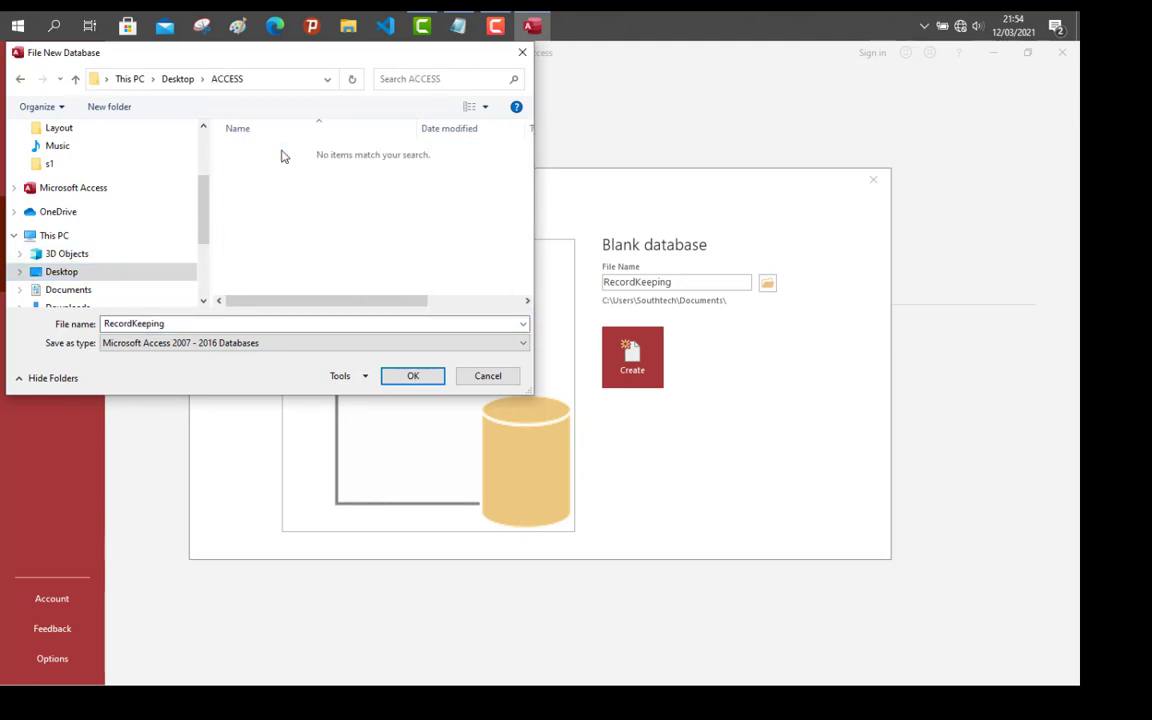
left_click(410, 377)
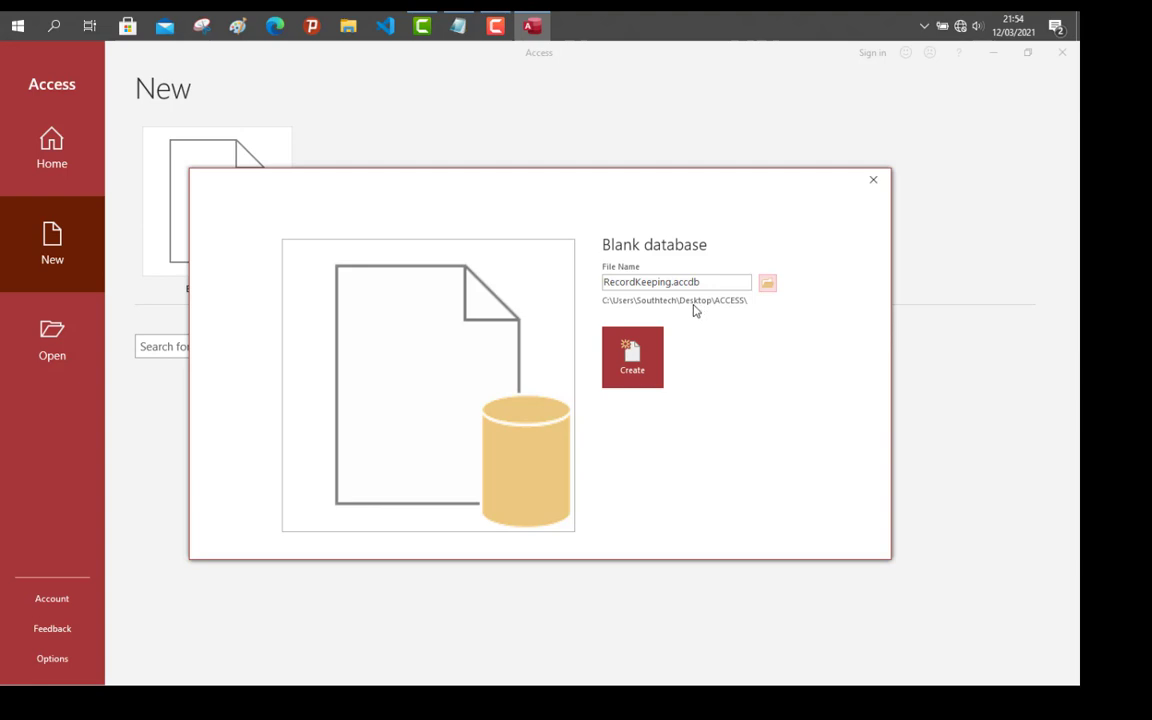
left_click(634, 377)
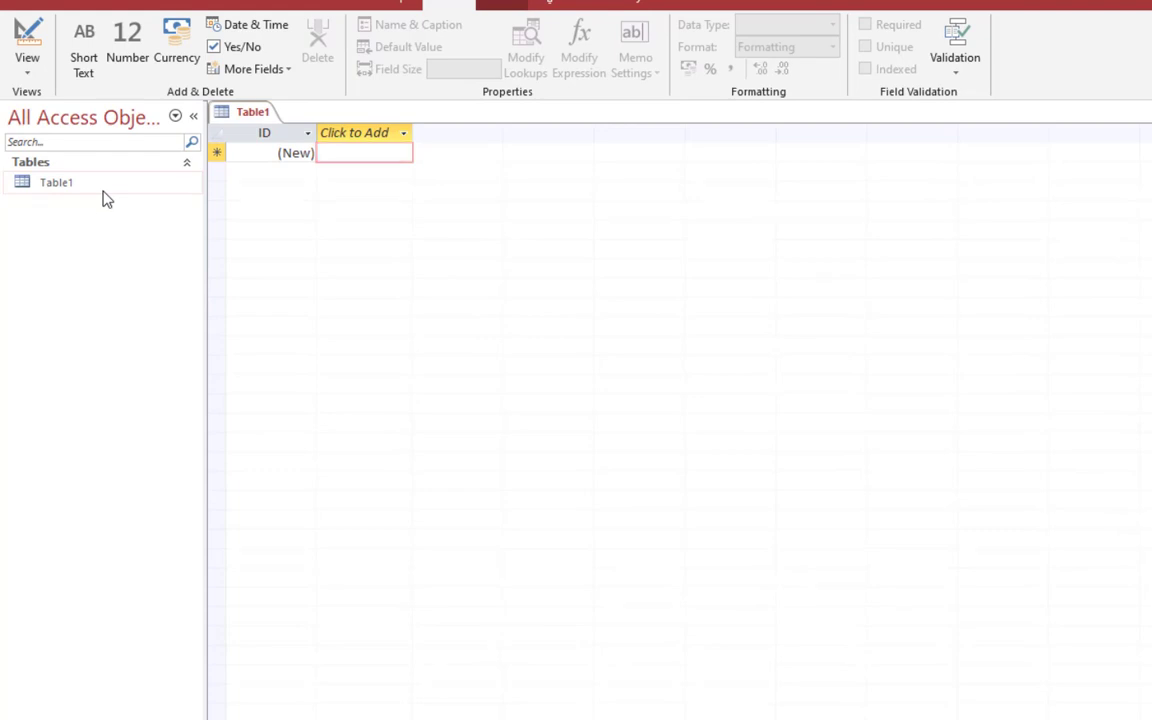
Step: Save the new table as 'records' and switch it to Design View
key("ctrl+s")
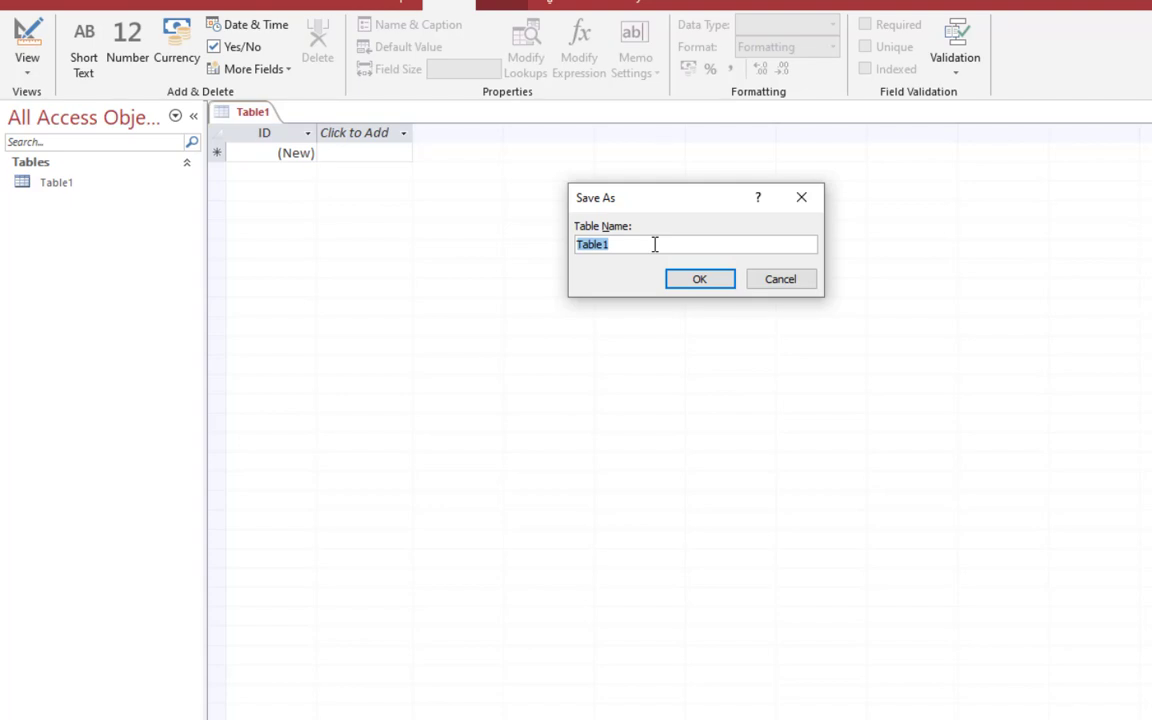
type("records")
left_click(697, 279)
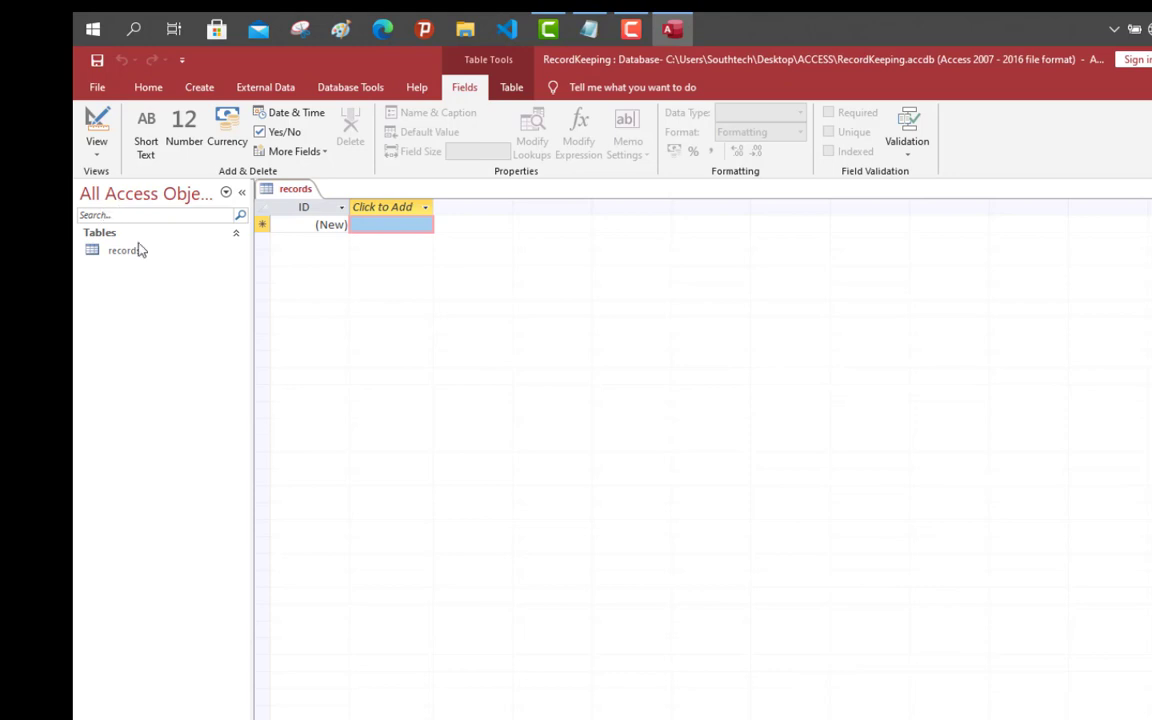
left_click(97, 145)
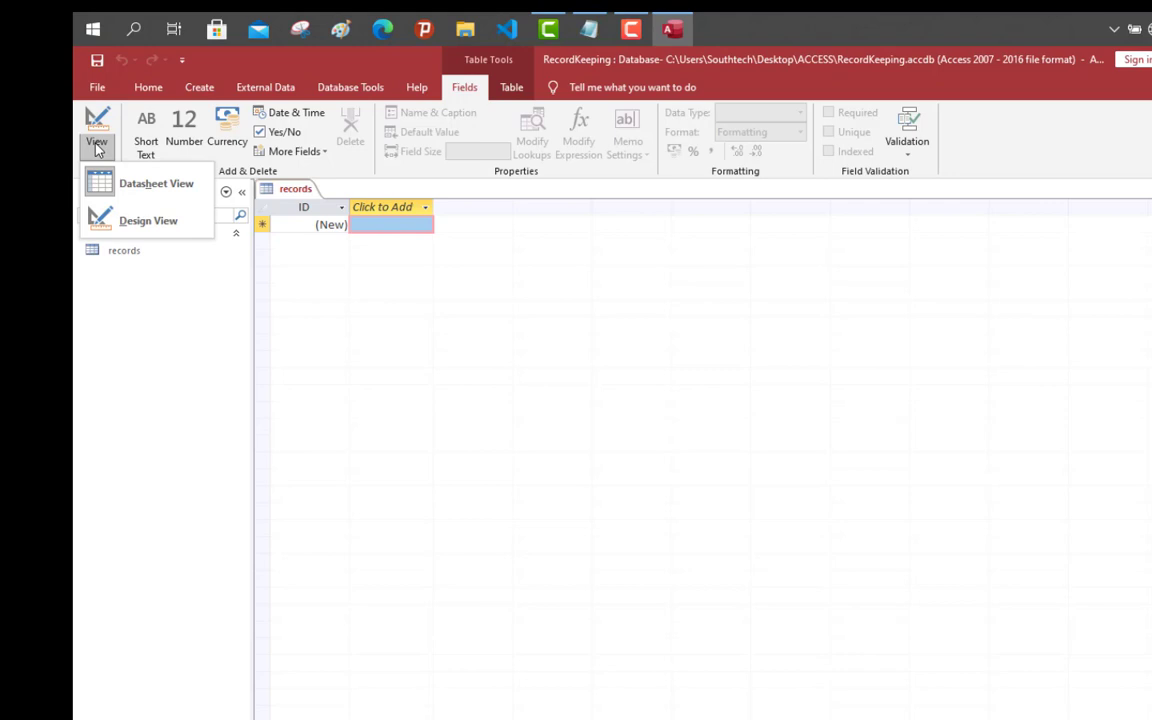
left_click(148, 221)
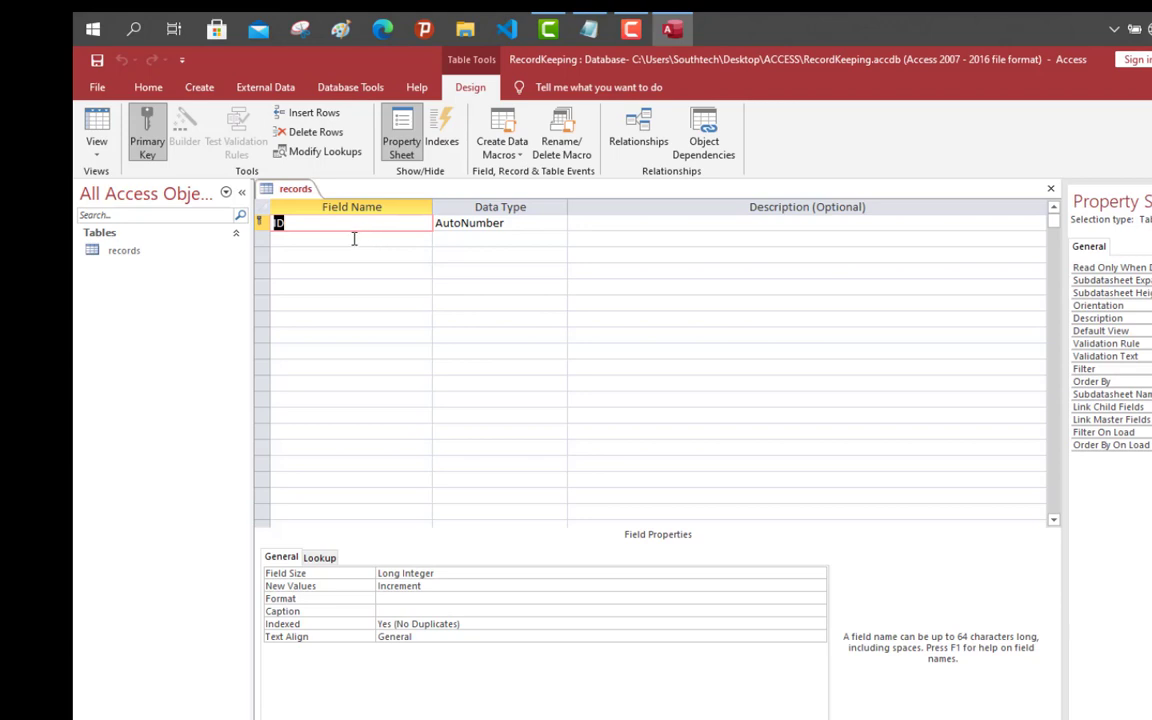
Step: Rename the ID field to Student_ID and add a First_Name field
left_click(354, 239)
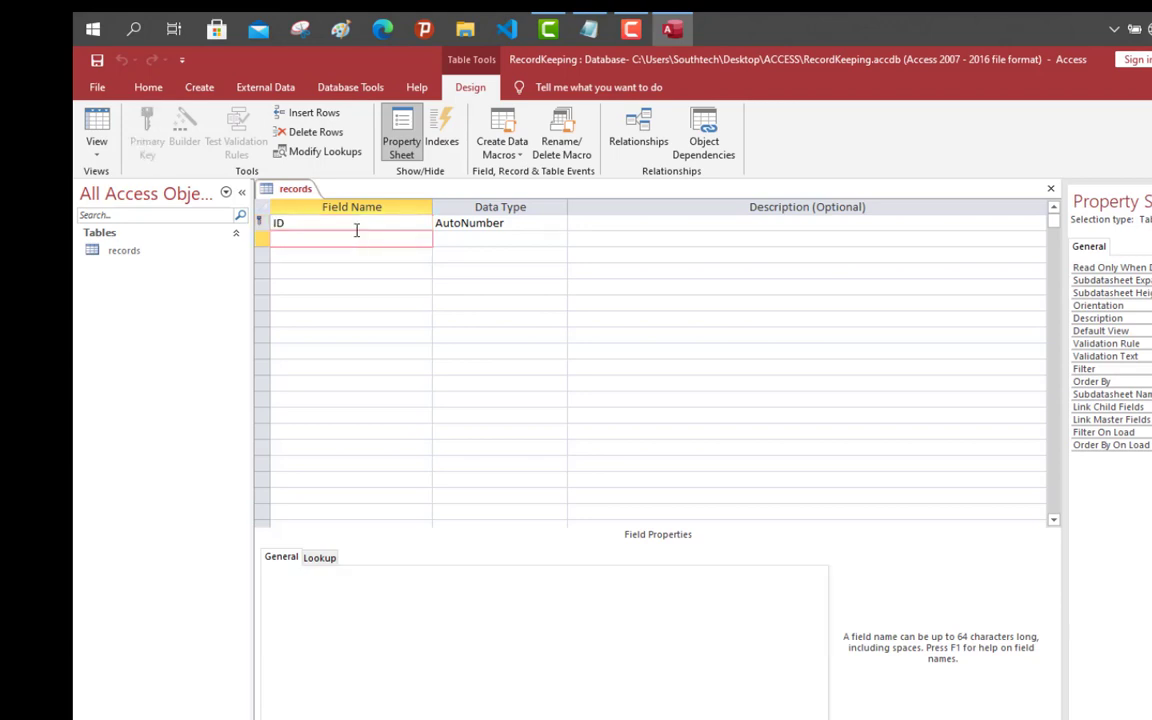
left_click(365, 222)
key("Home")
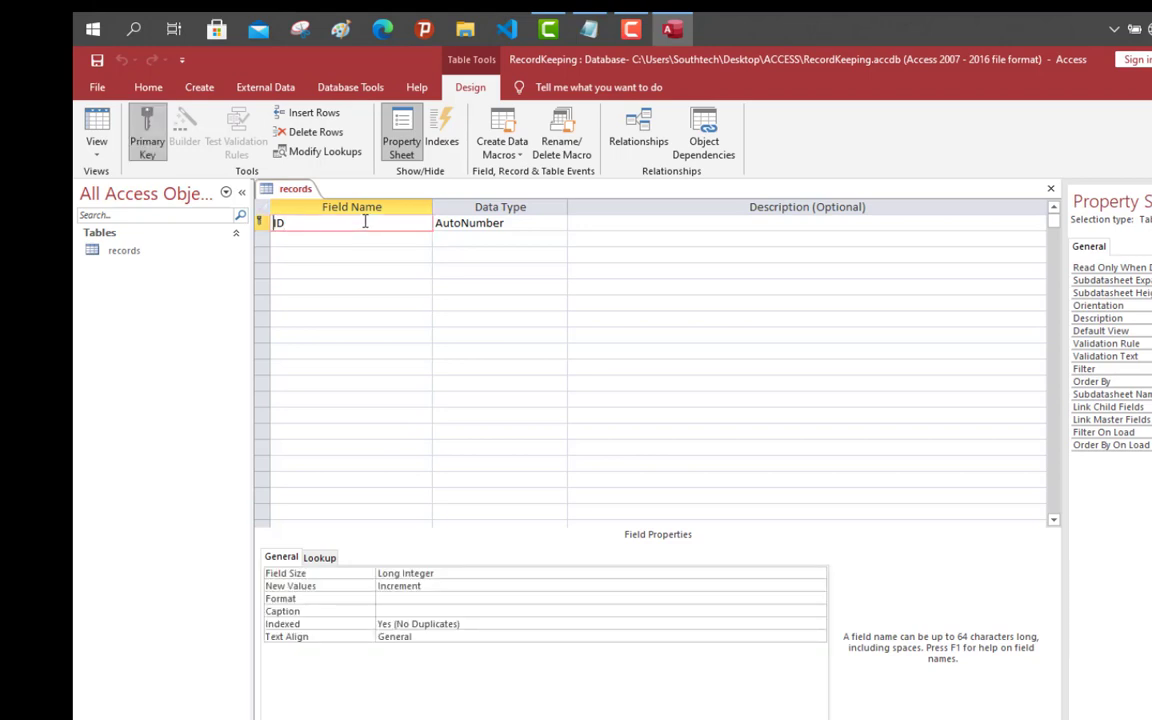
type("Student_")
left_click(346, 238)
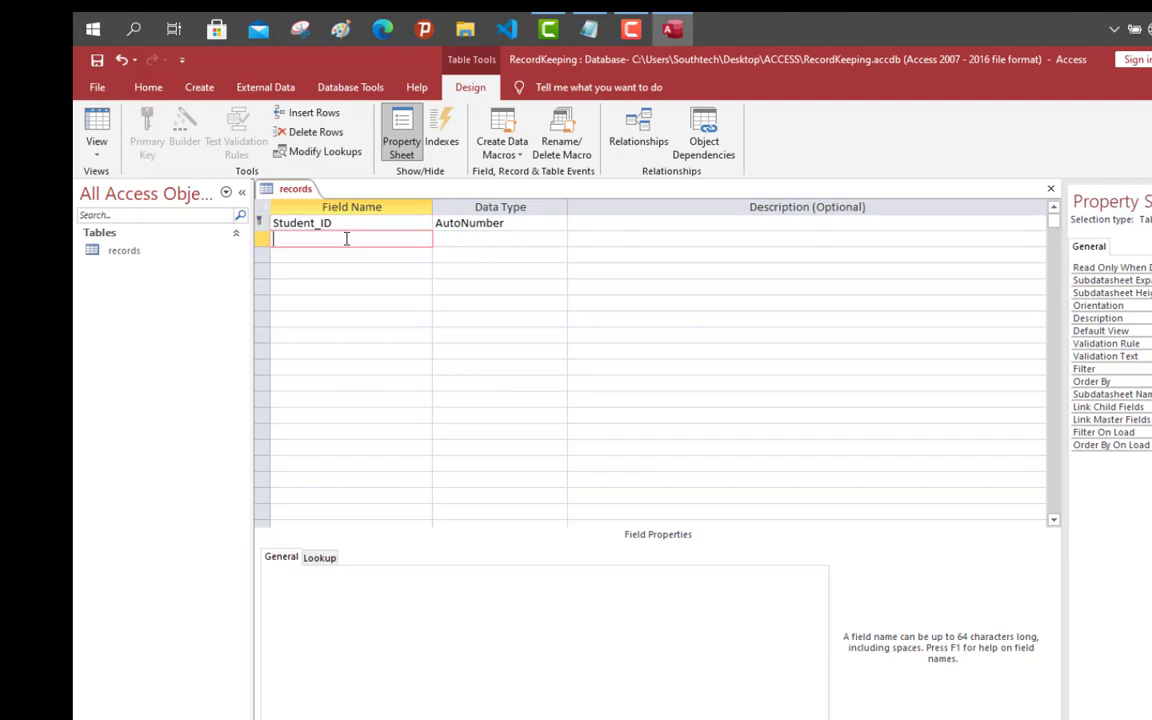
type("First_Name")
Step: Add Last_Name, Course and Semester as Short Text fields and review the key settings
left_click(339, 253)
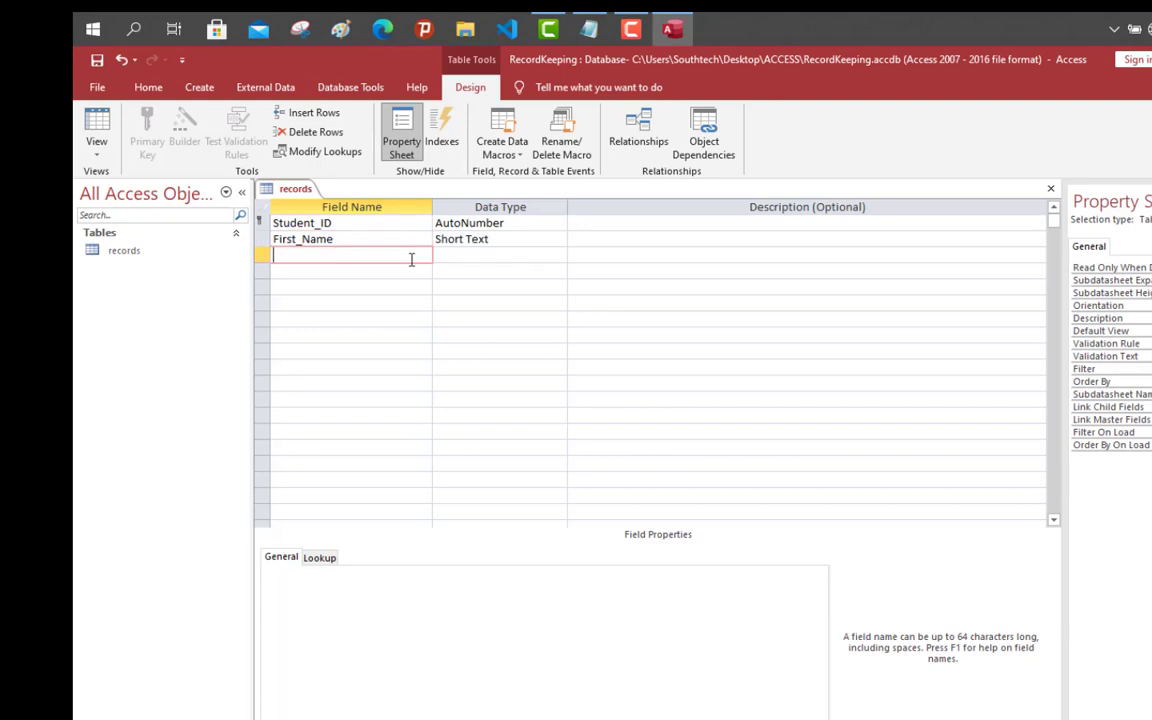
type("Last_Name")
key("Tab")
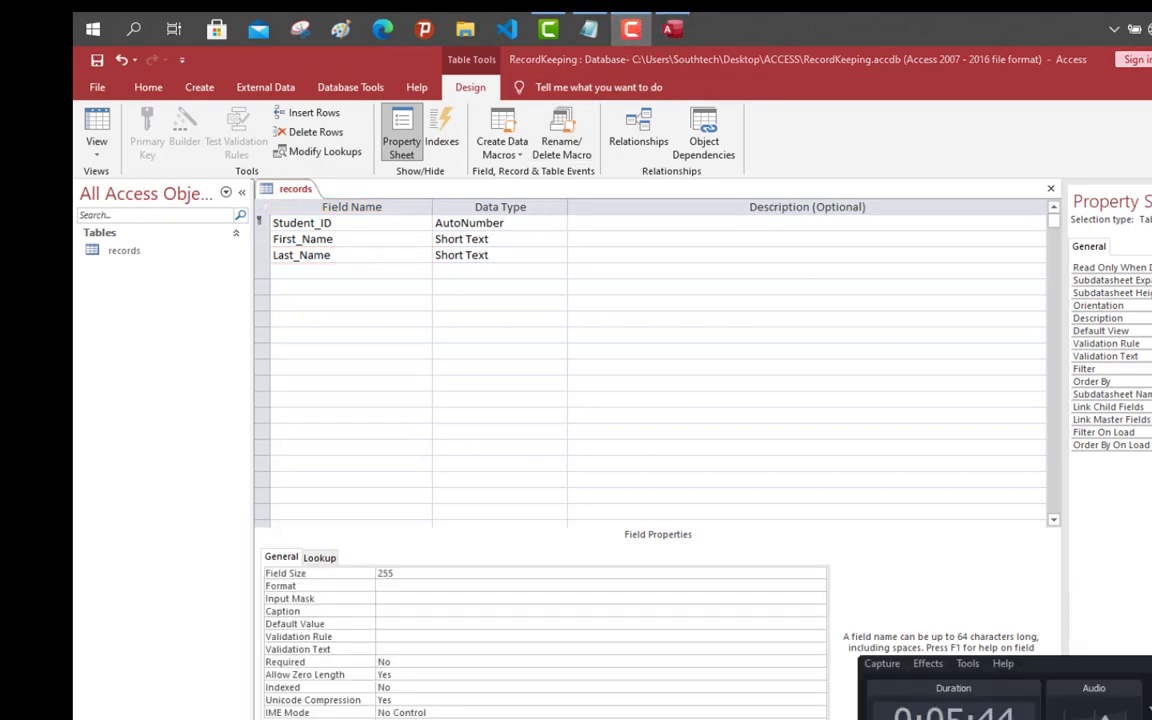
left_click(1150, 663)
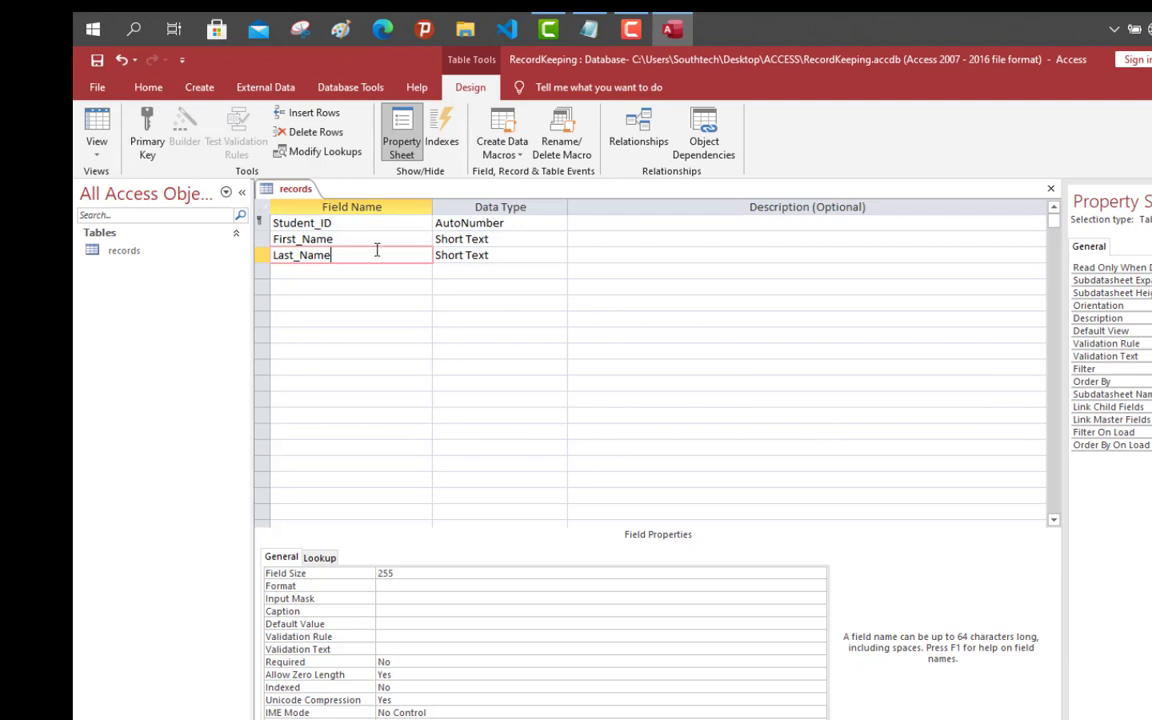
left_click(337, 270)
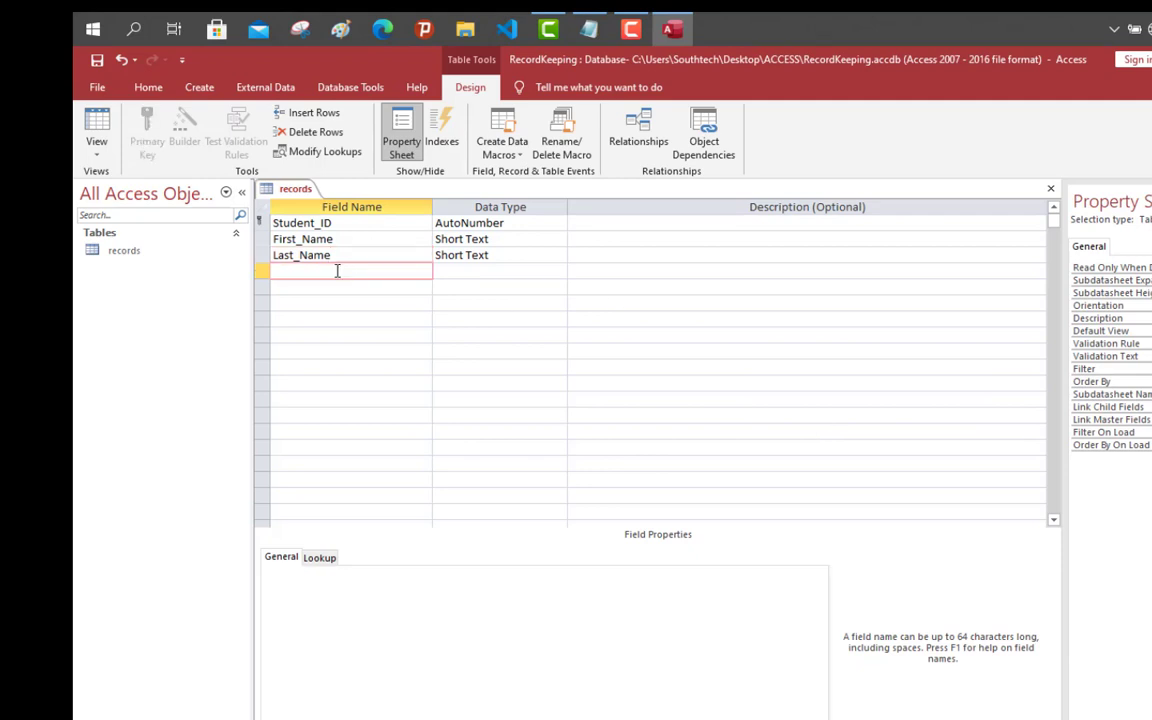
type("Course")
left_click(316, 288)
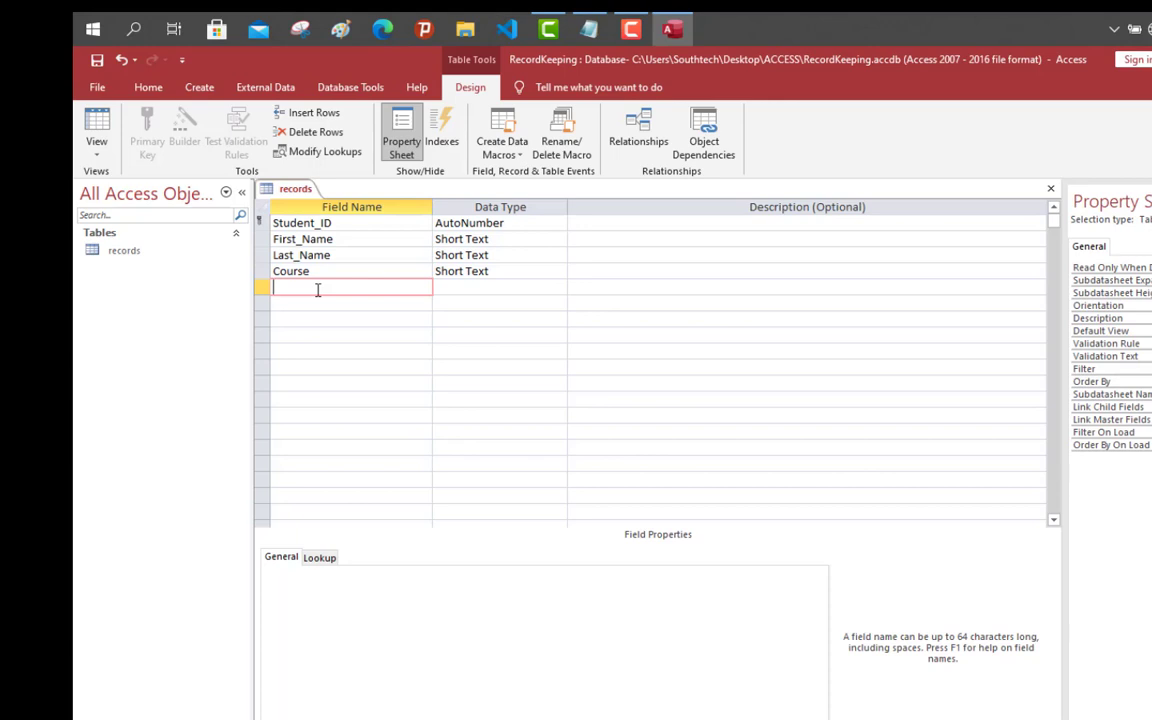
type("Semester")
left_click(474, 289)
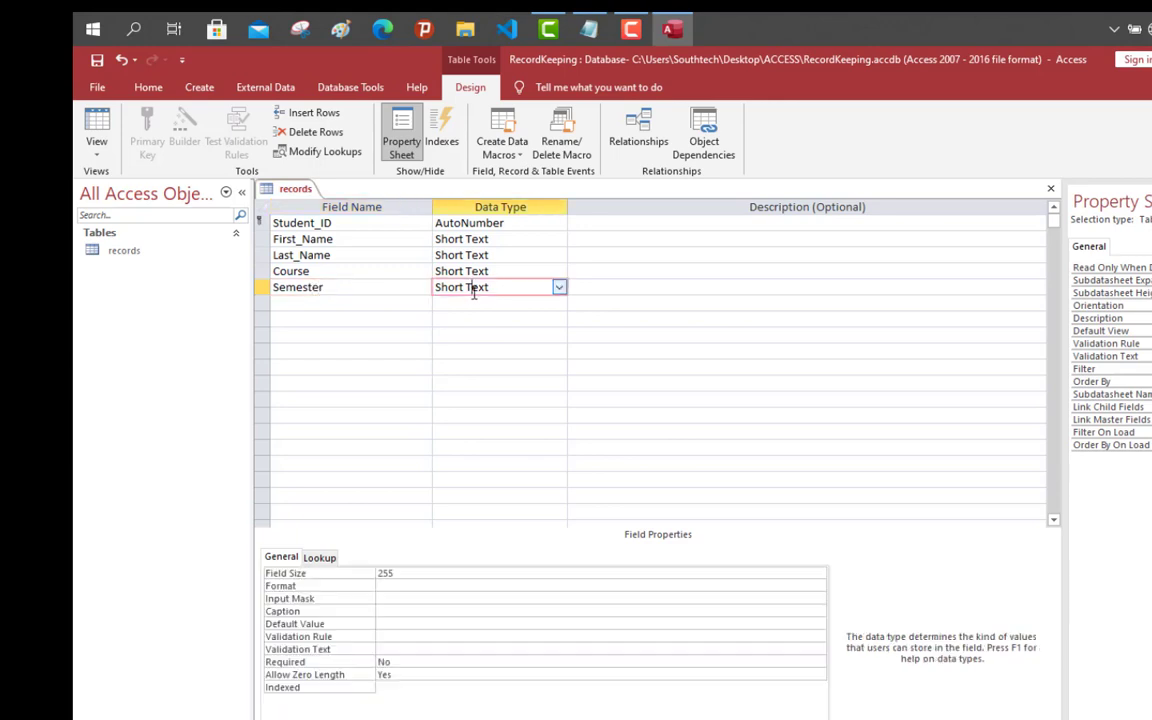
left_click(519, 258)
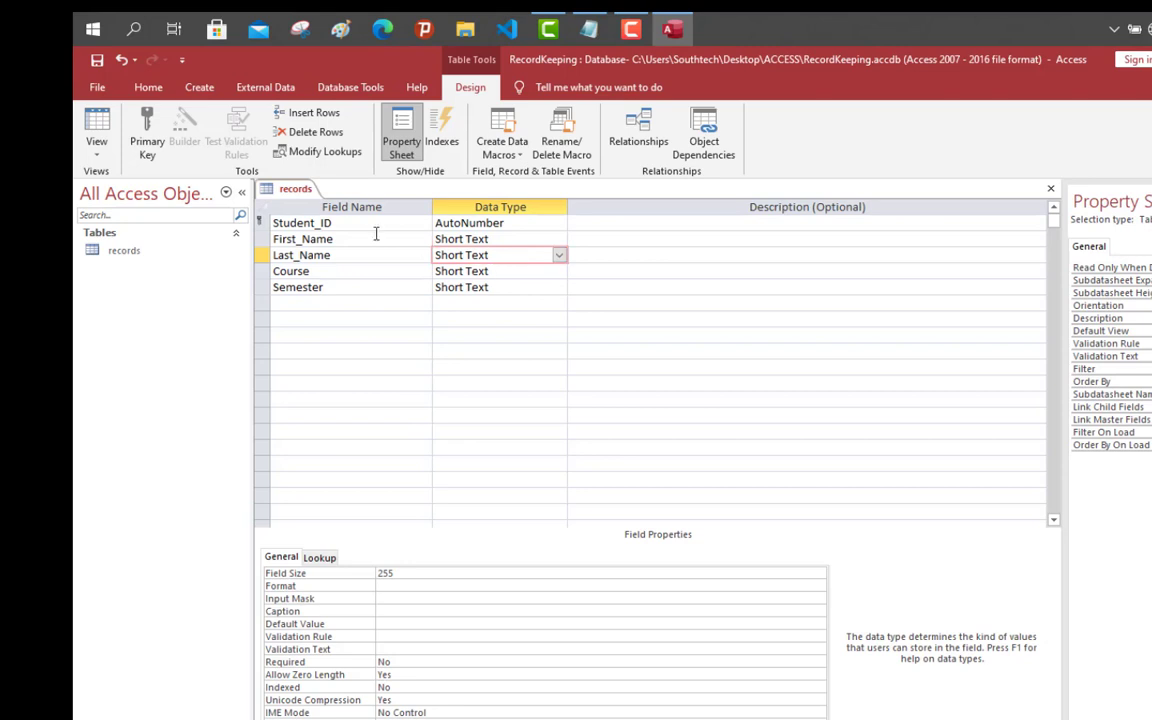
left_click(345, 223)
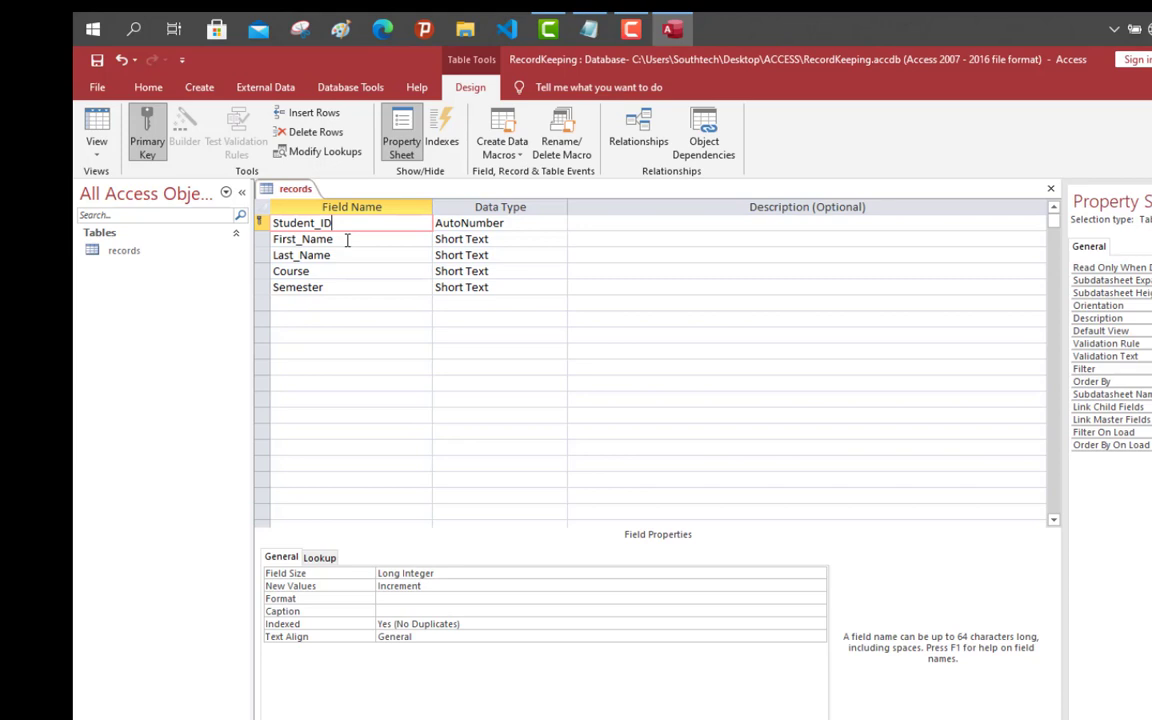
Step: Check the First_Name and Student_ID field settings and bring up the table view choices
left_click(351, 240)
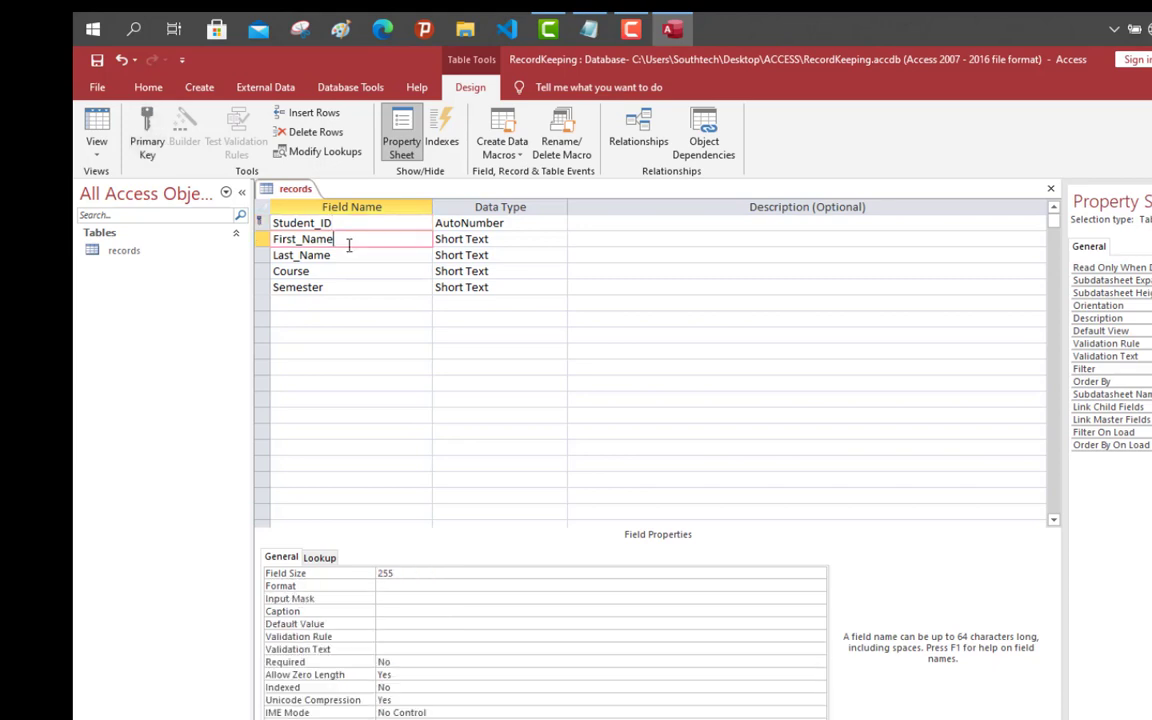
left_click(366, 223)
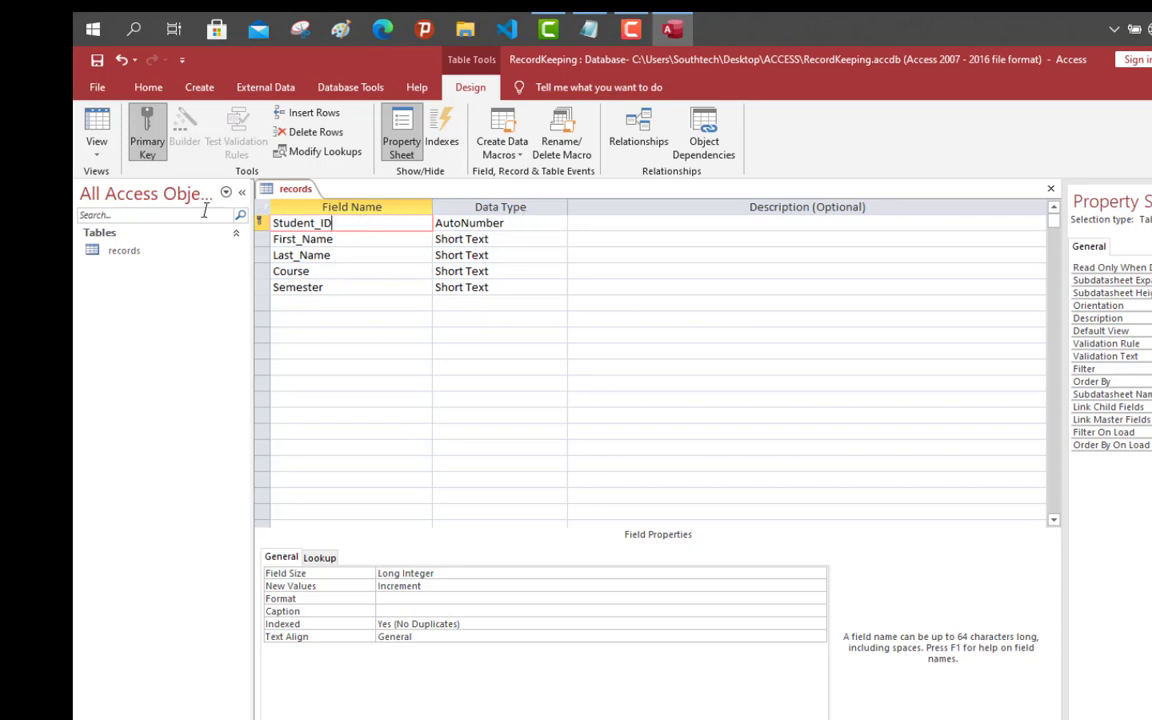
left_click(99, 154)
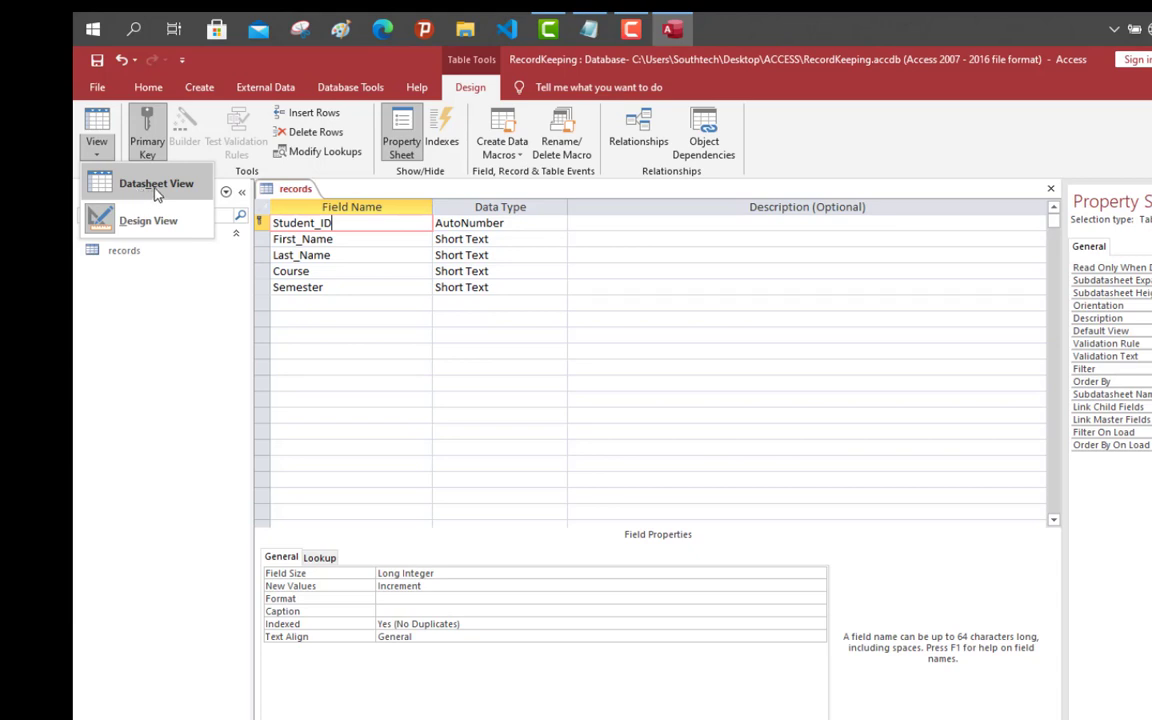
Step: Switch records to Datasheet View, saving the table design when prompted
left_click(153, 188)
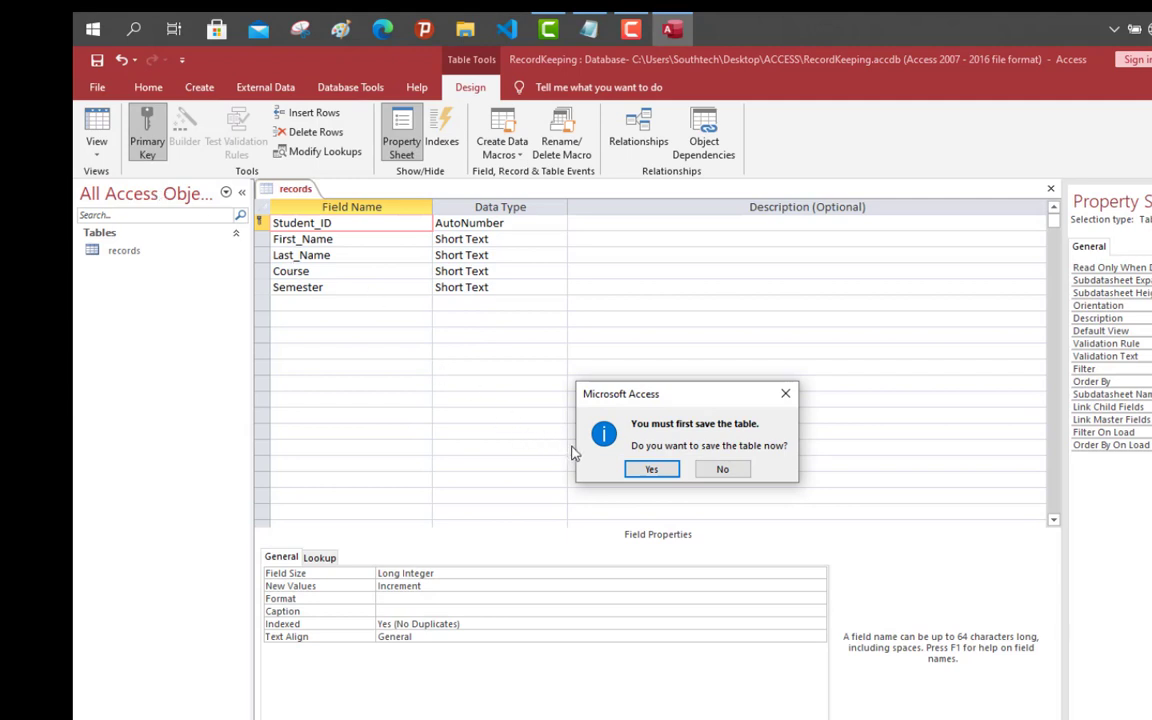
left_click(647, 471)
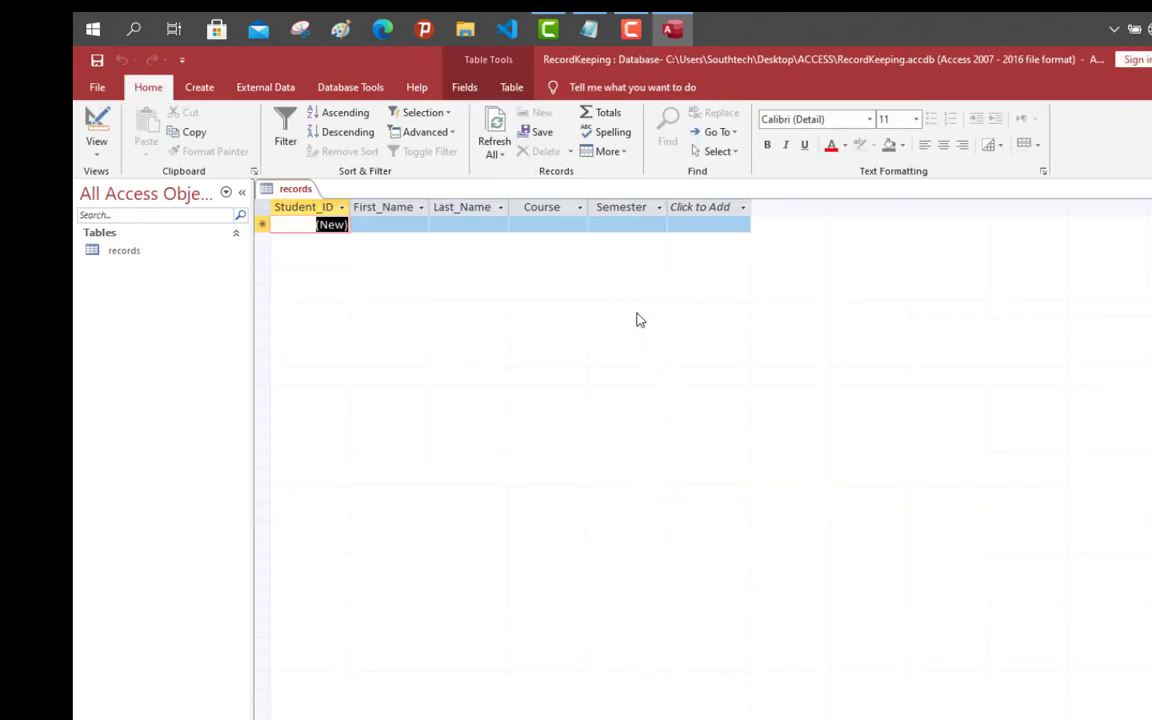
Step: Enter the first student's first and last name, course Computer Science and semester S4
left_click(400, 223)
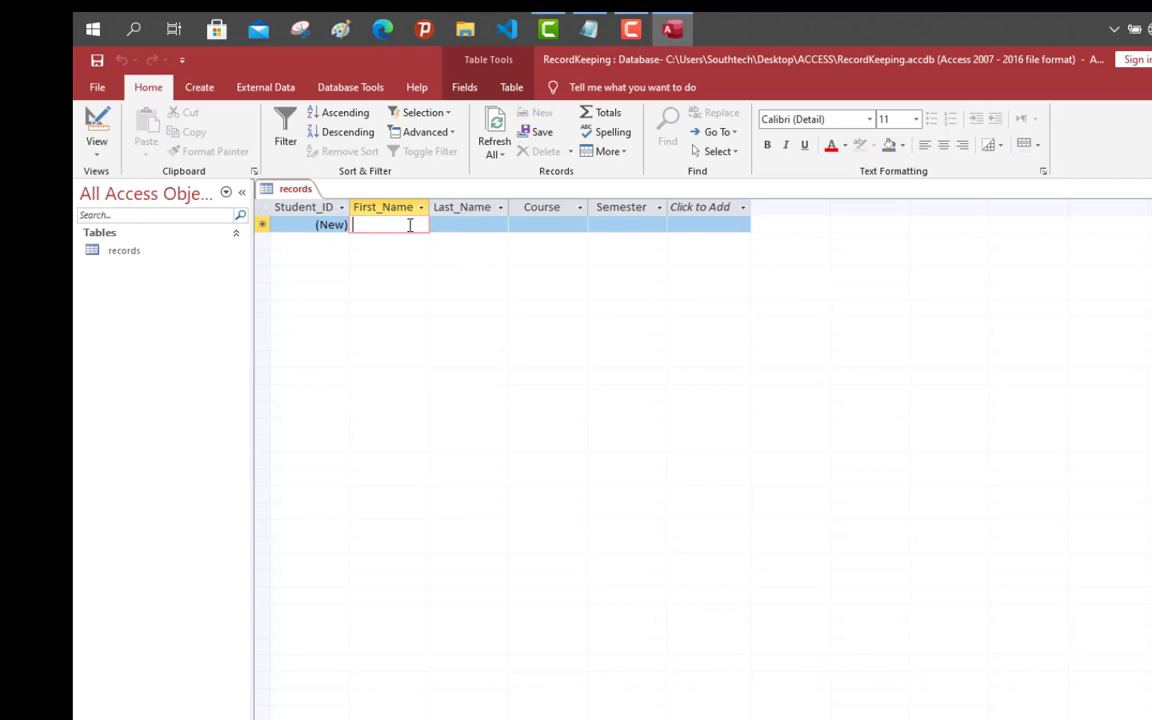
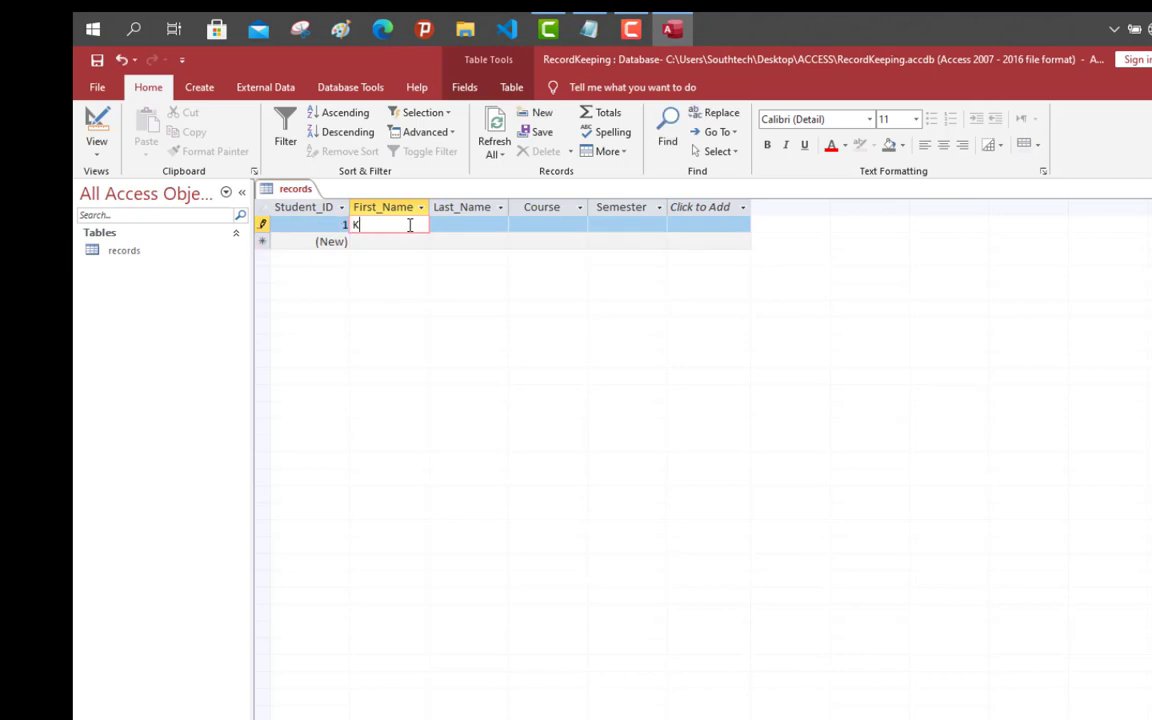
left_click(452, 225)
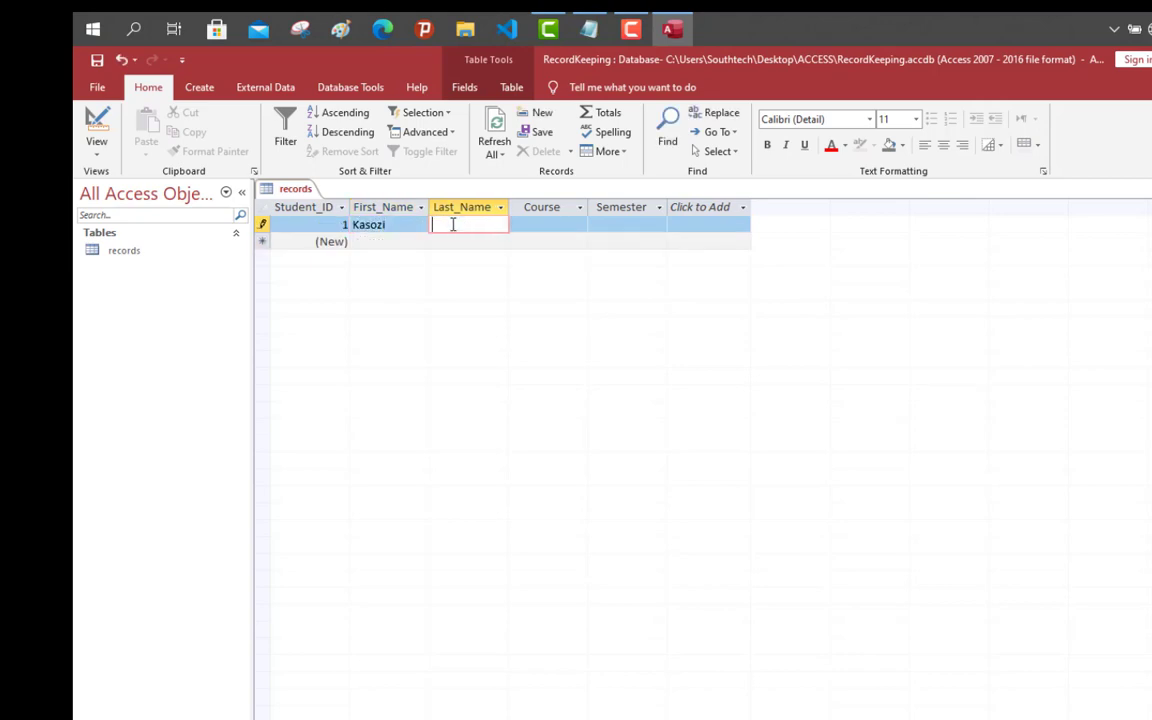
left_click(540, 225)
type("C")
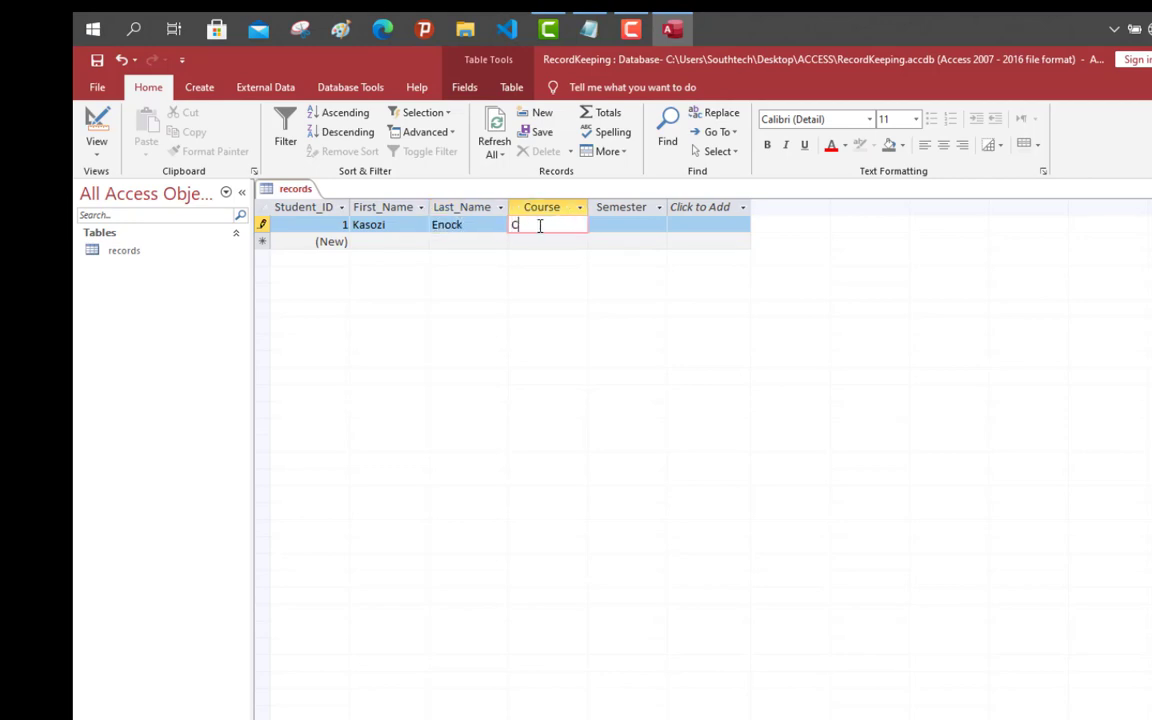
type("omputer Science")
left_click(627, 227)
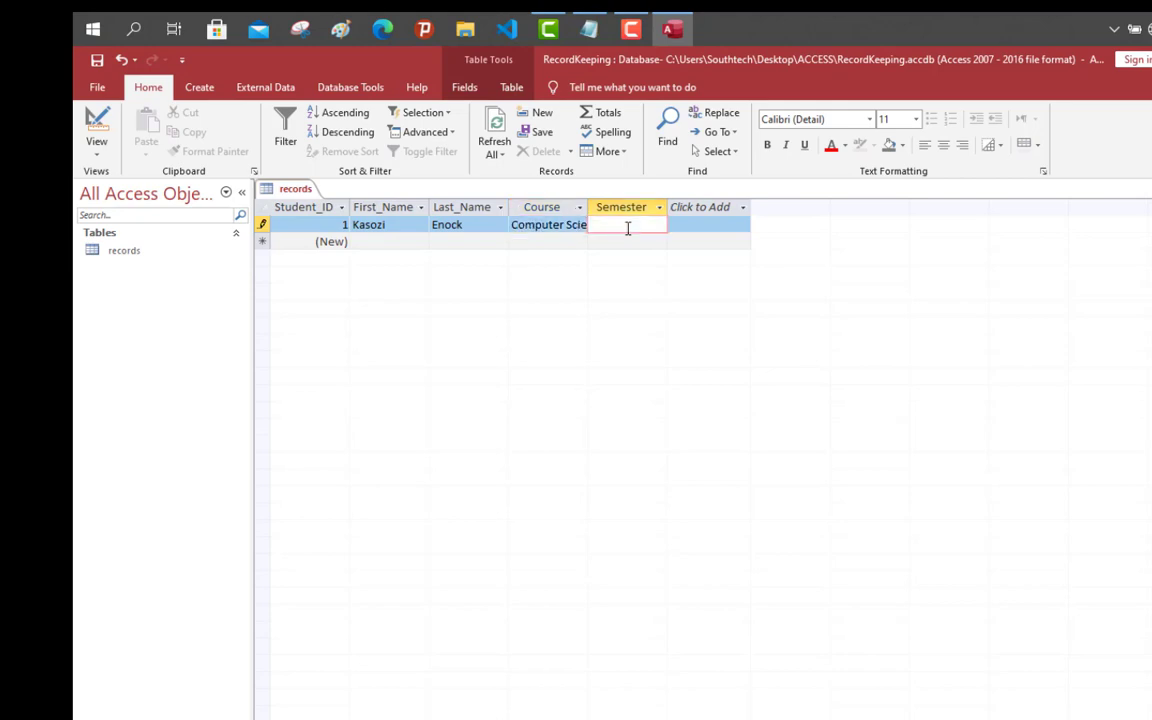
type("S4")
left_click(394, 243)
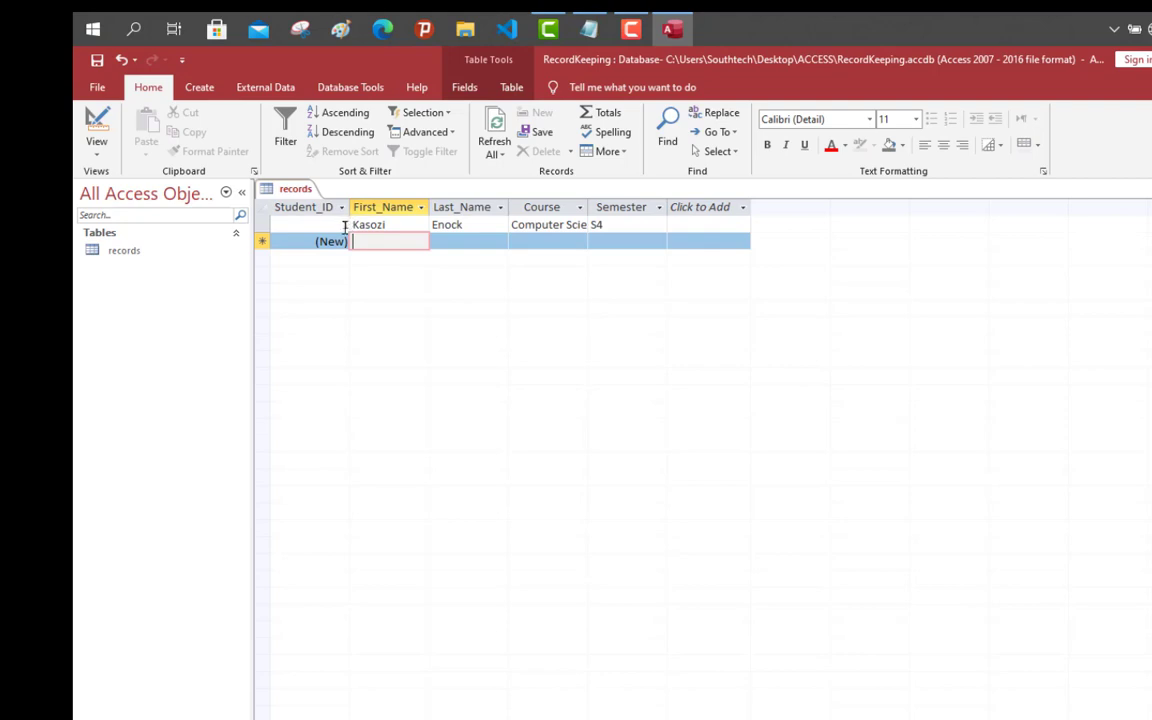
left_click(344, 226)
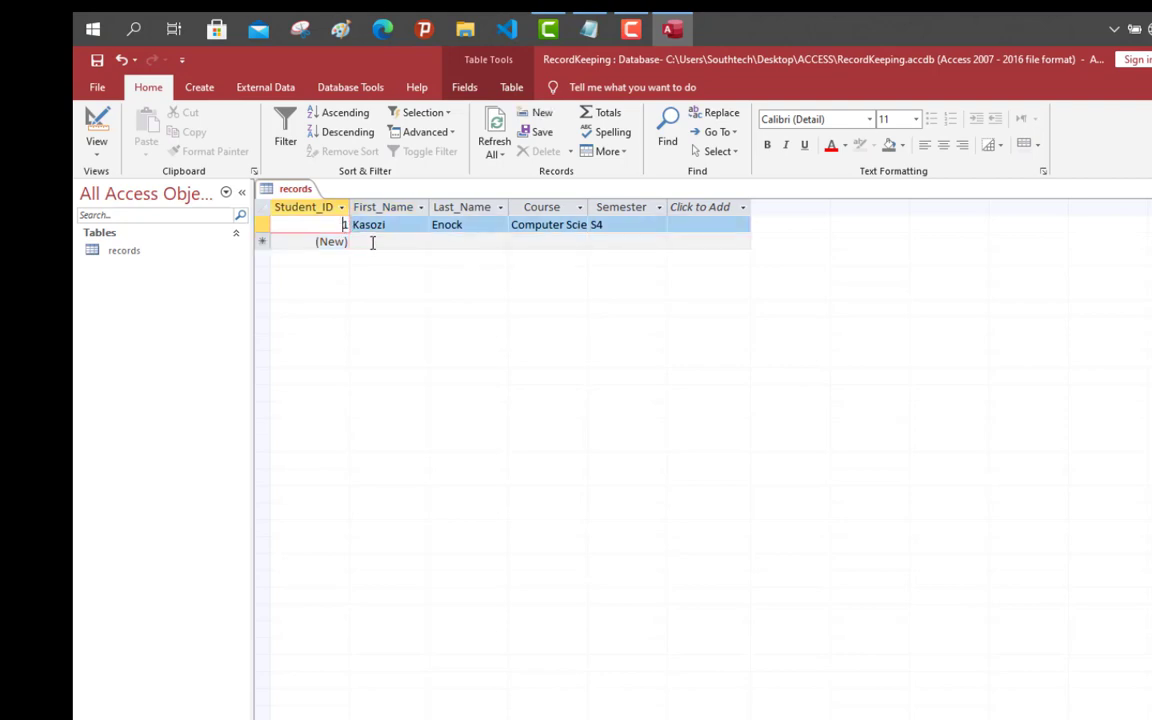
left_click(372, 242)
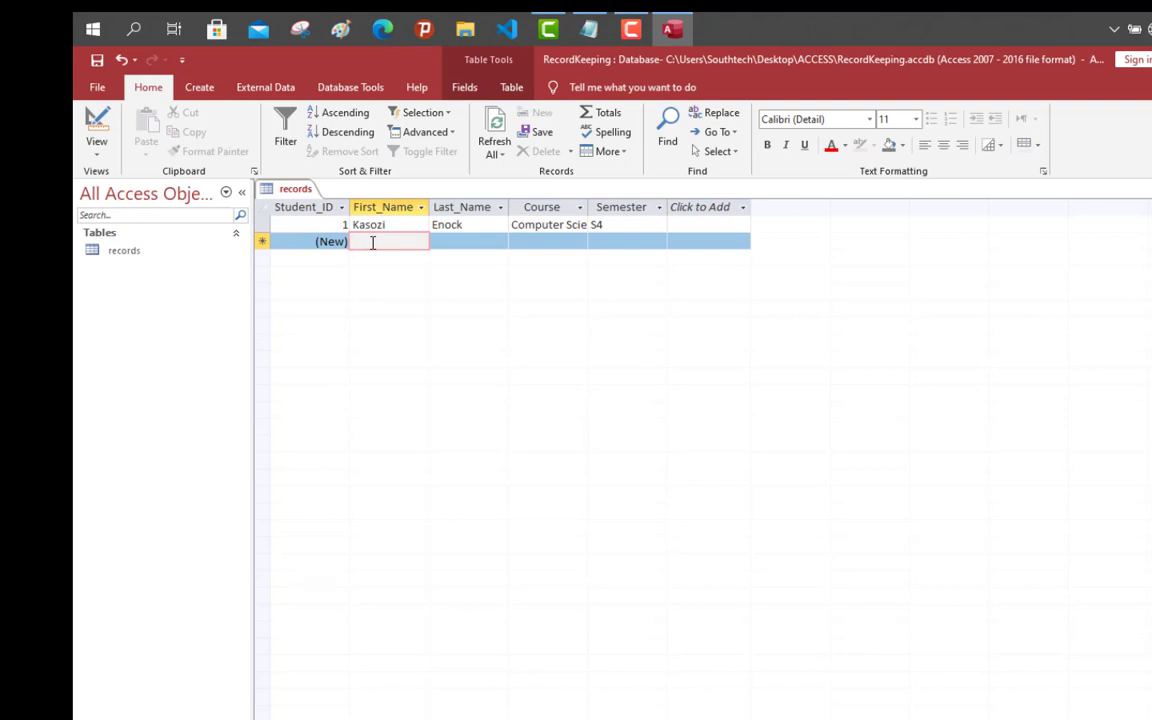
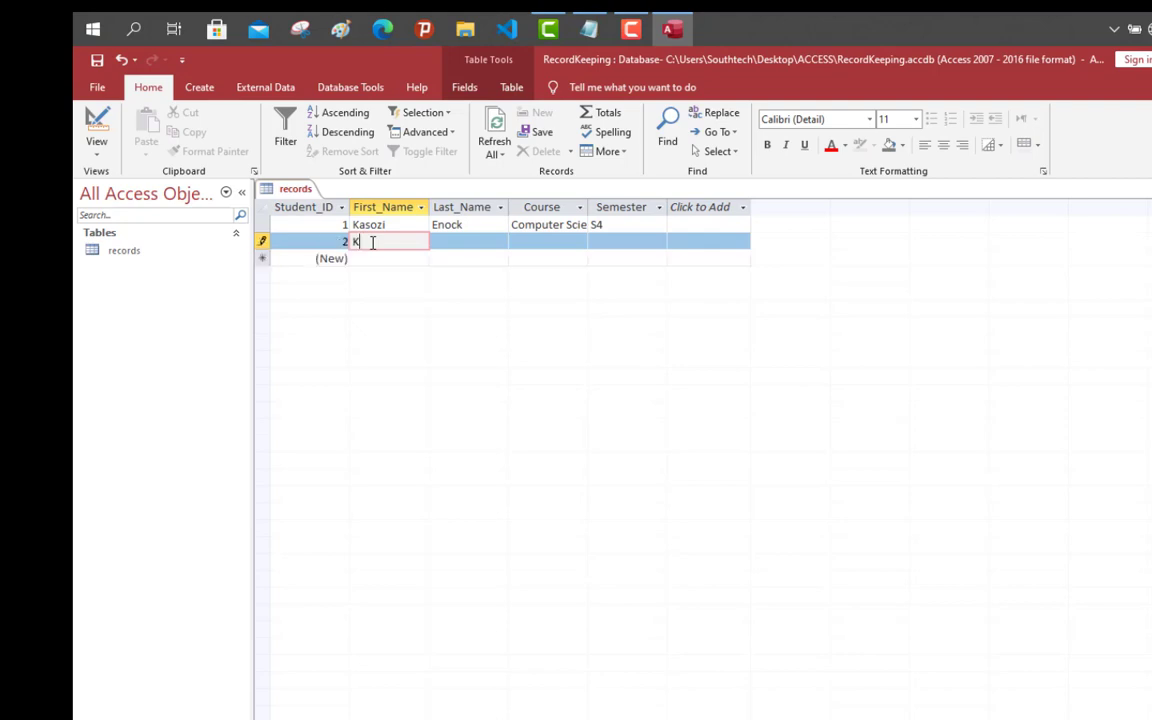
Step: Enter the second student's first and last name, course Software Engineering and semester S4
left_click(443, 243)
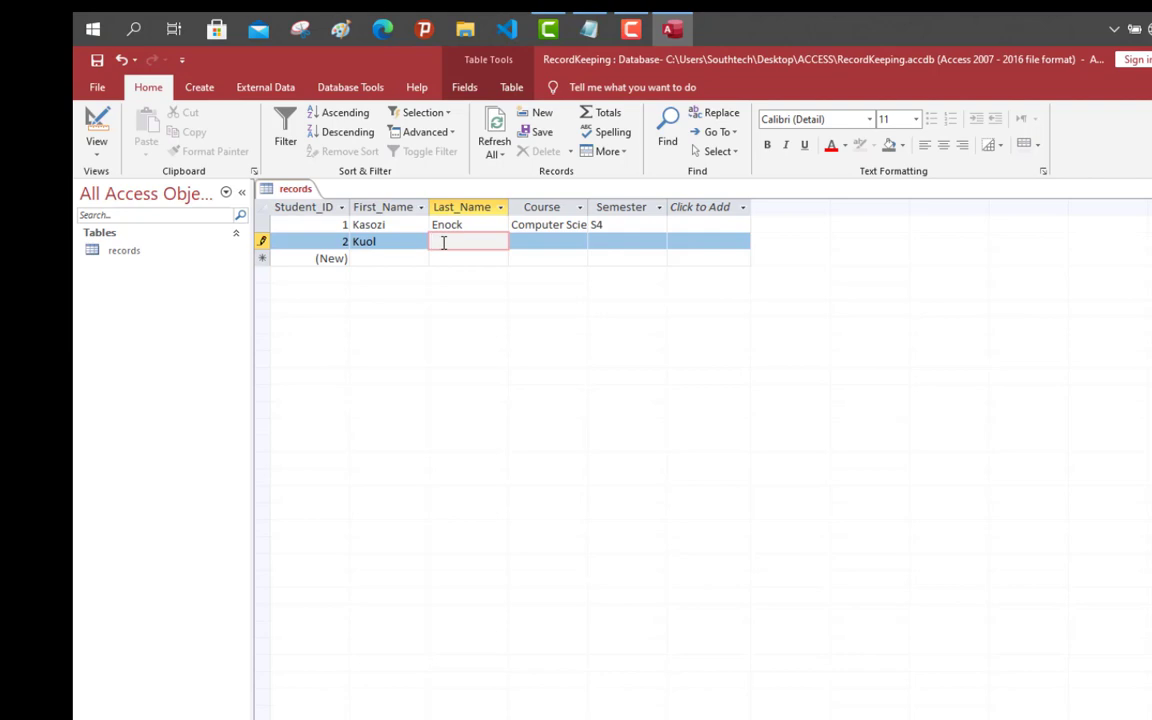
left_click(540, 247)
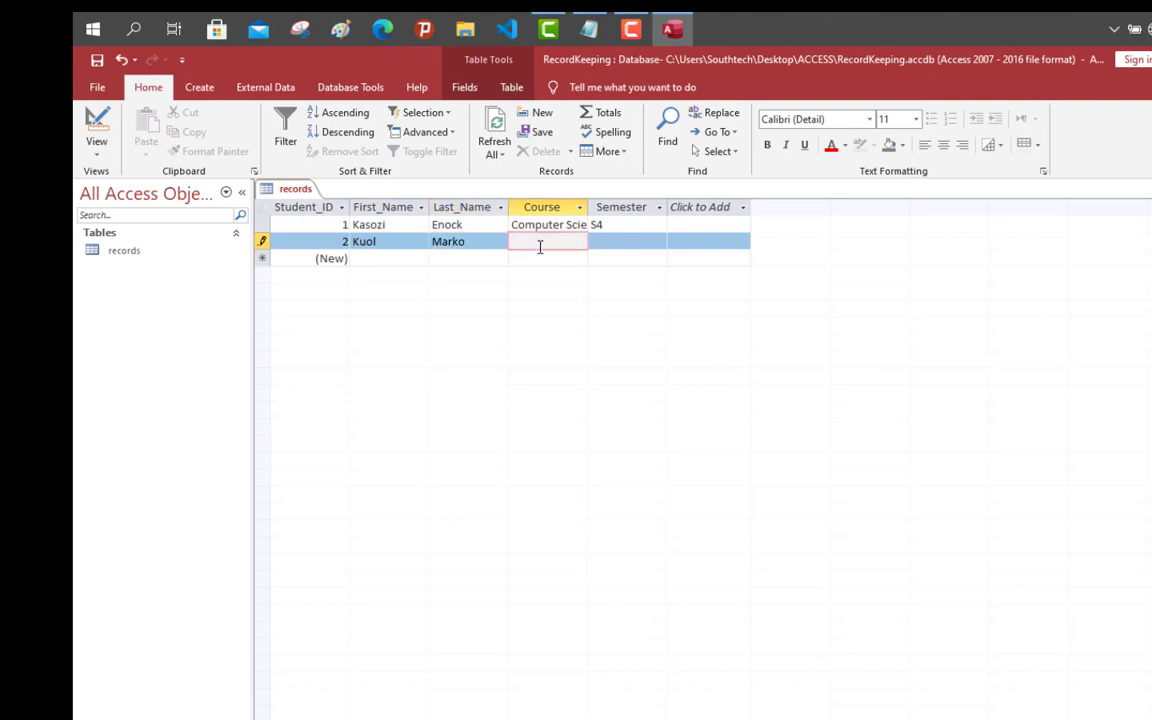
type("Software Engin")
key("BackSpace")
key("BackSpace")
type("gineering")
left_click(651, 245)
type("S4")
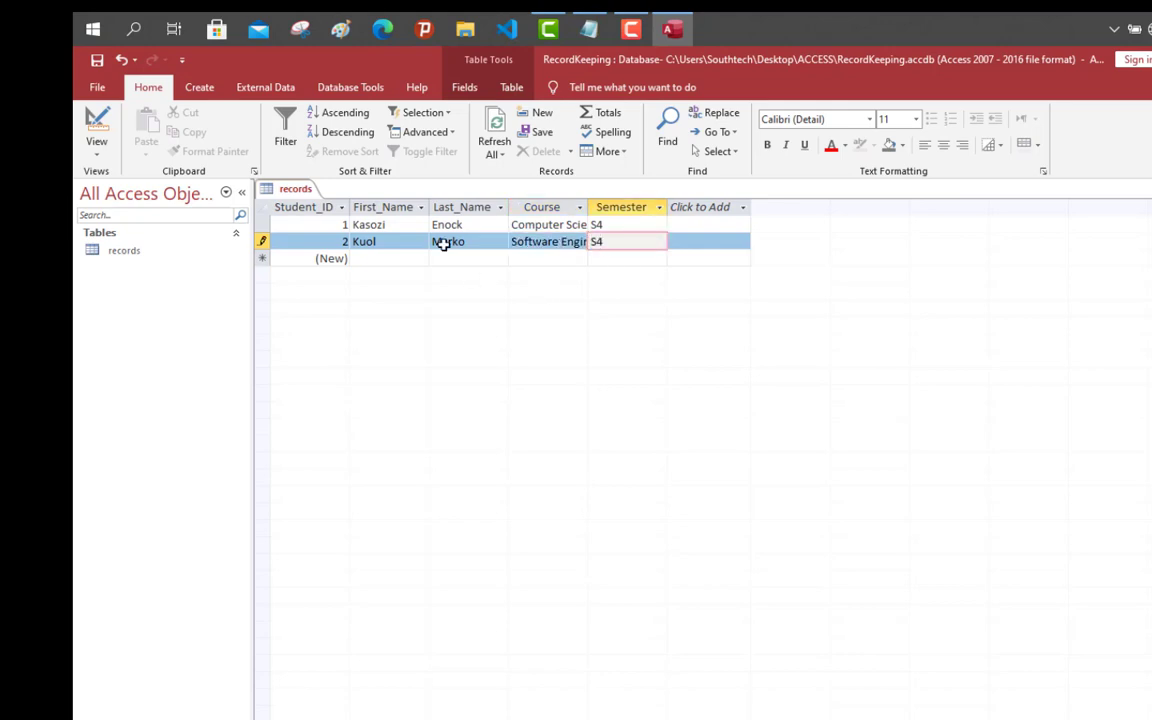
left_click(380, 257)
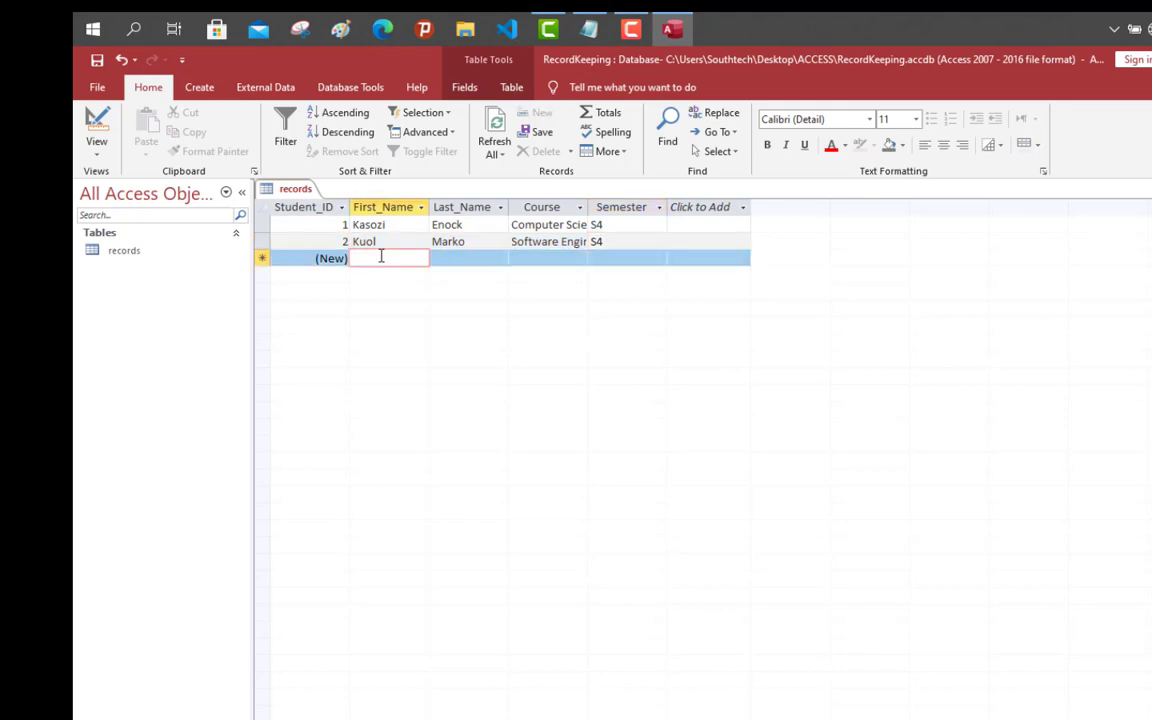
left_click(392, 240)
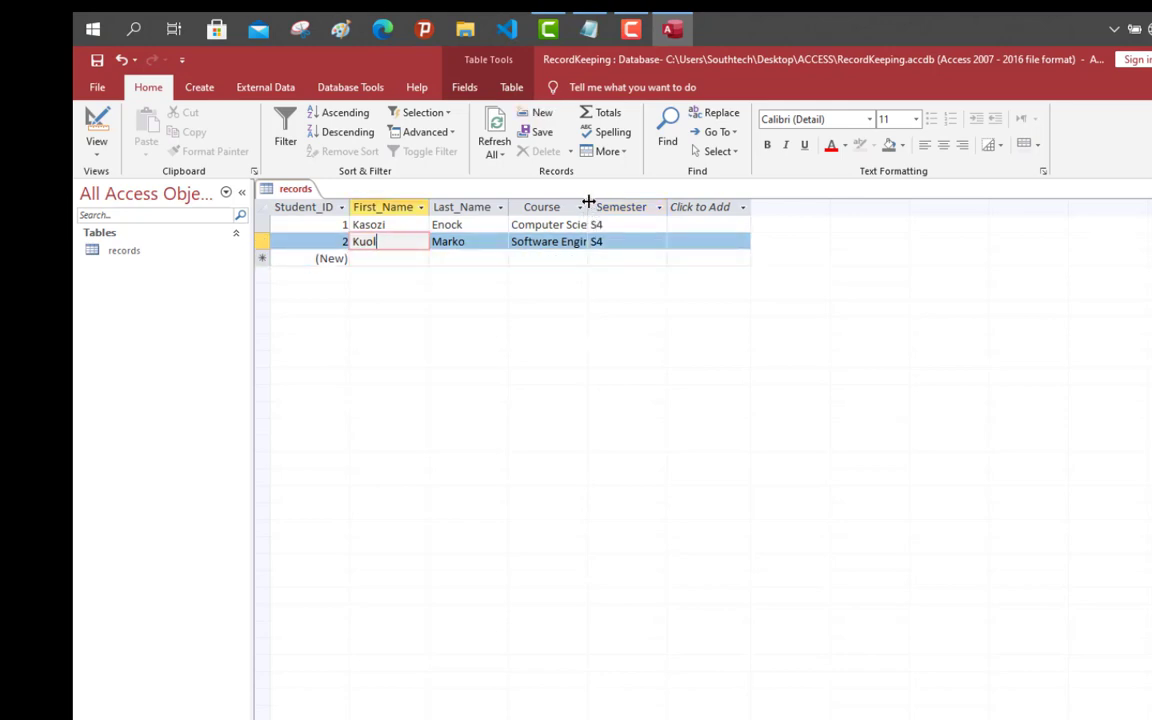
Step: Widen the Course column to fit 'Software Engineering', then check both records' IDs and names
left_click_drag(588, 203, 641, 203)
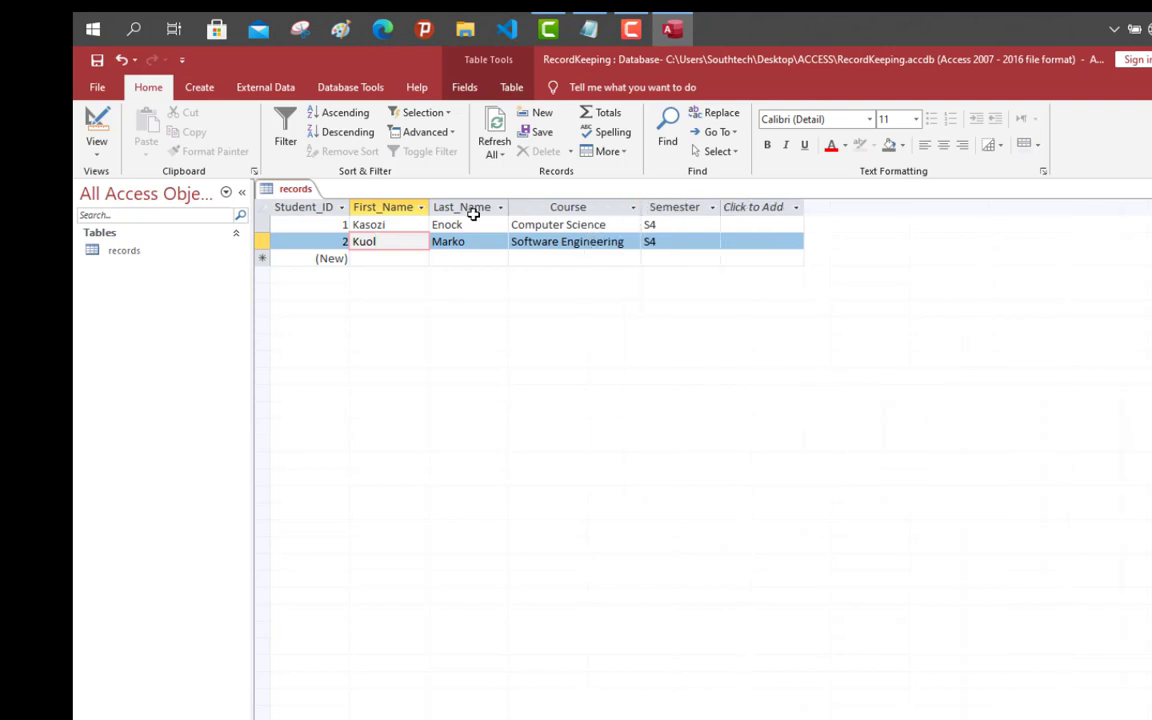
left_click(383, 225)
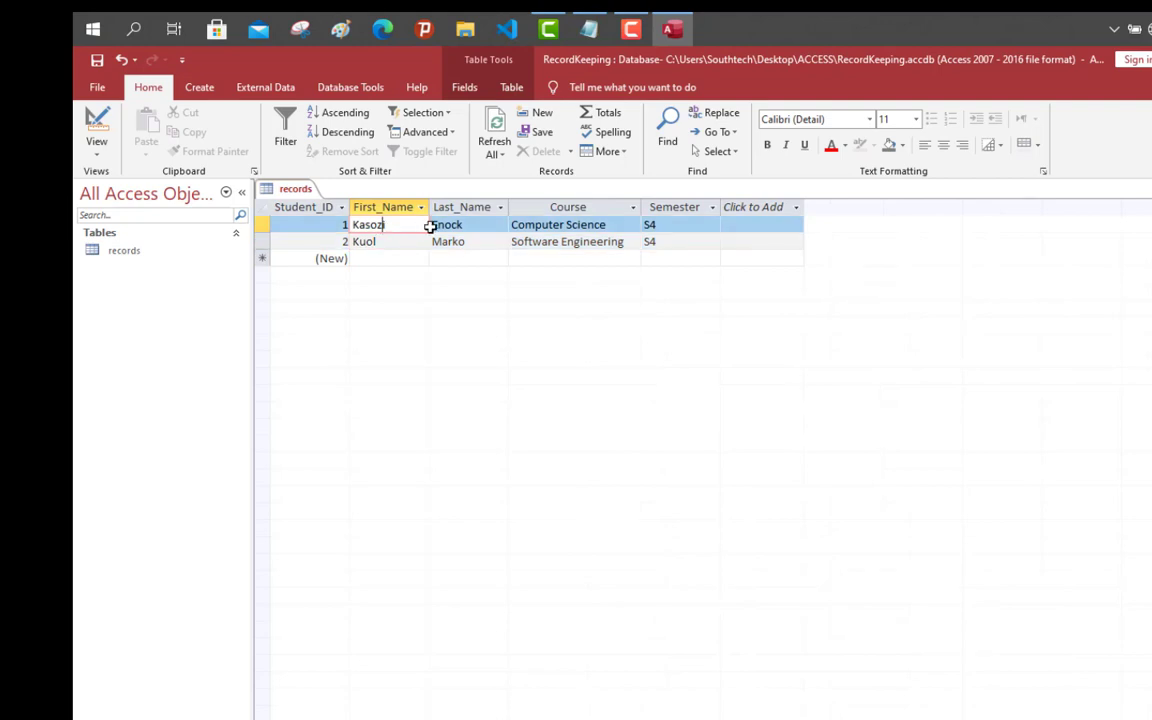
left_click(446, 225)
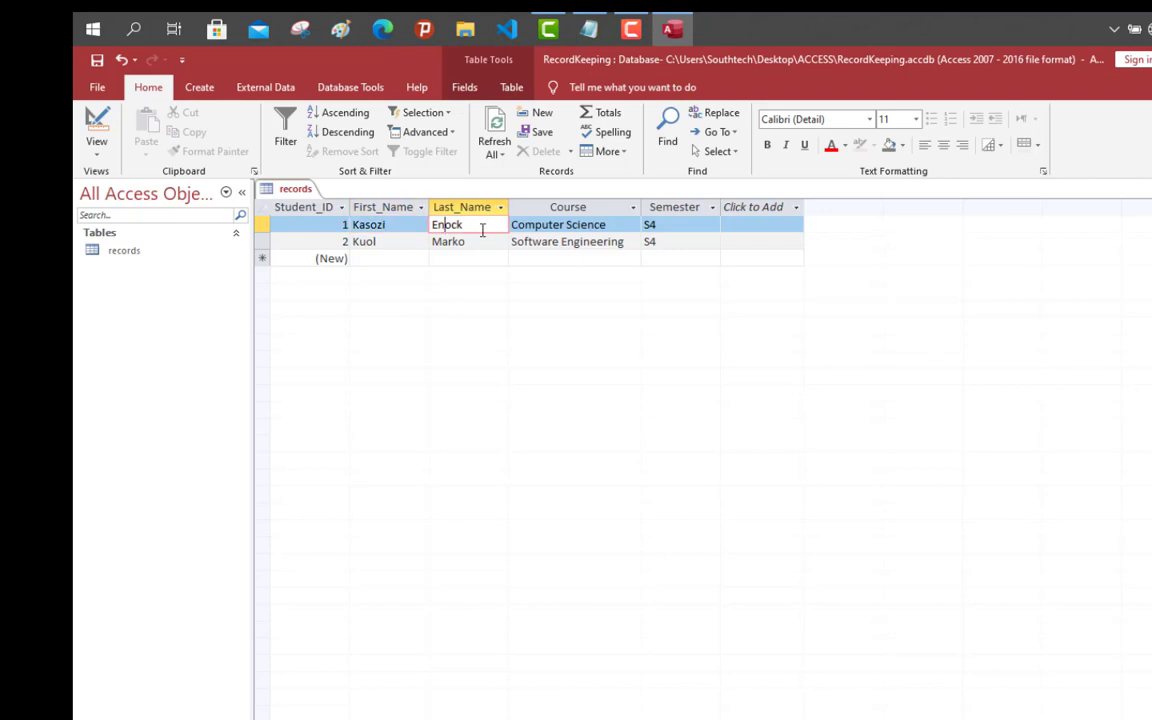
left_click(491, 242)
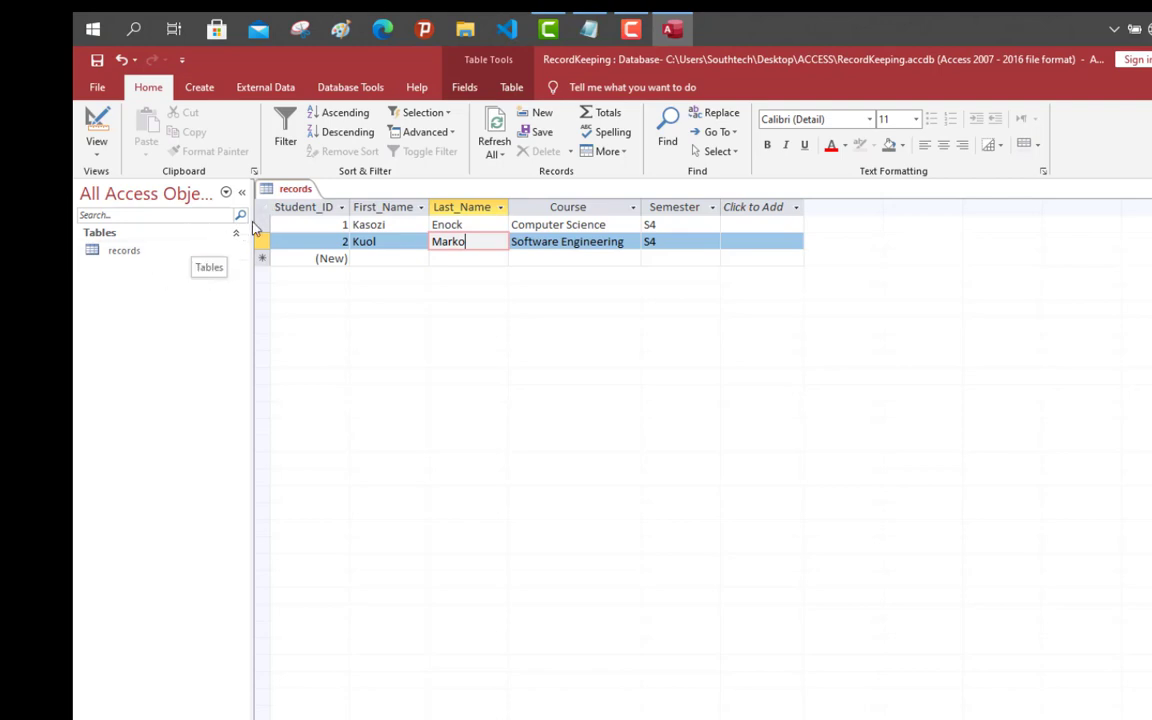
left_click(404, 224)
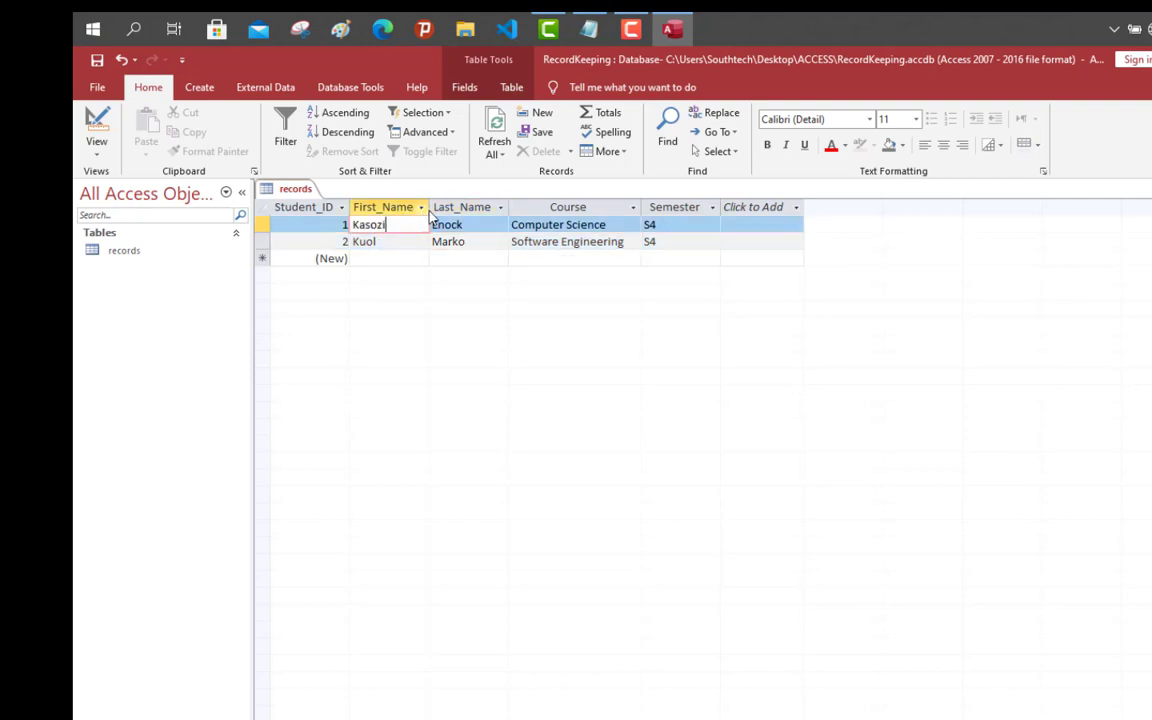
left_click(452, 224)
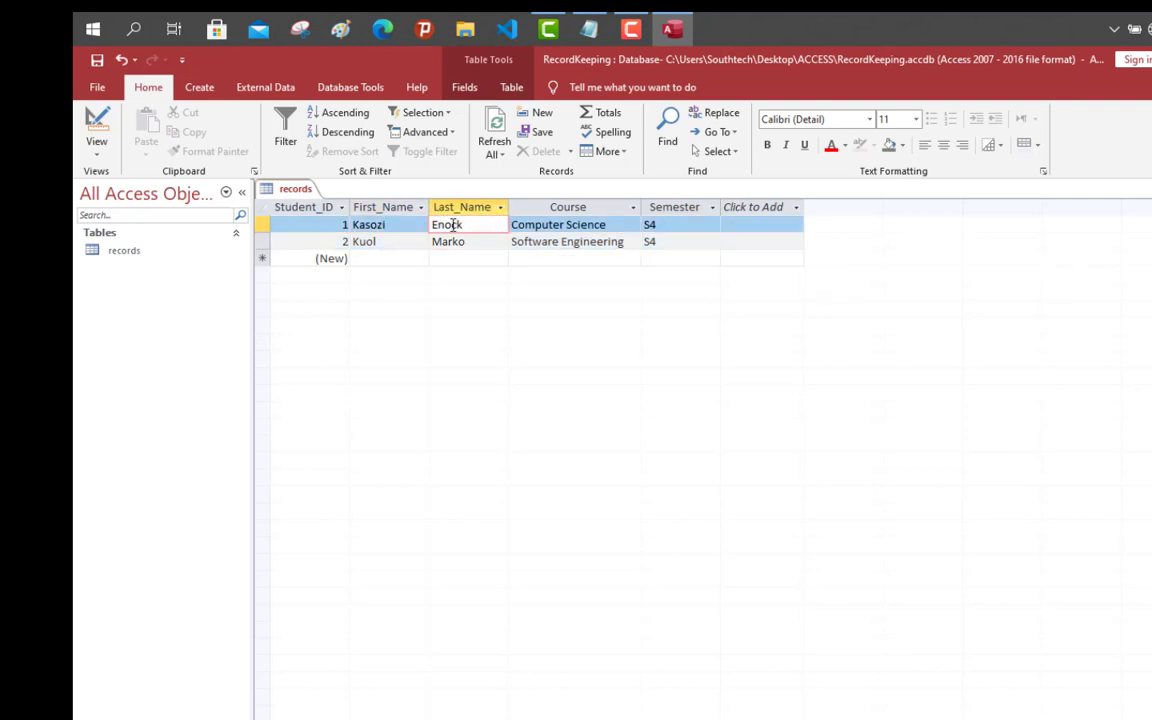
left_click(401, 242)
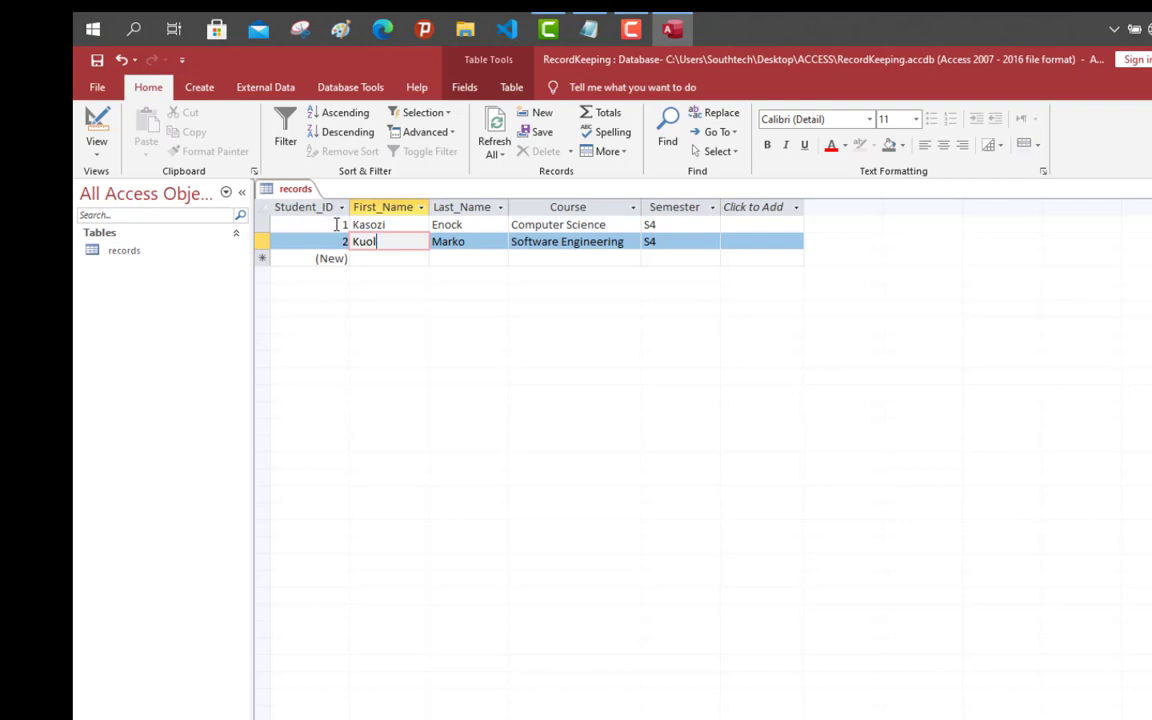
left_click(338, 224)
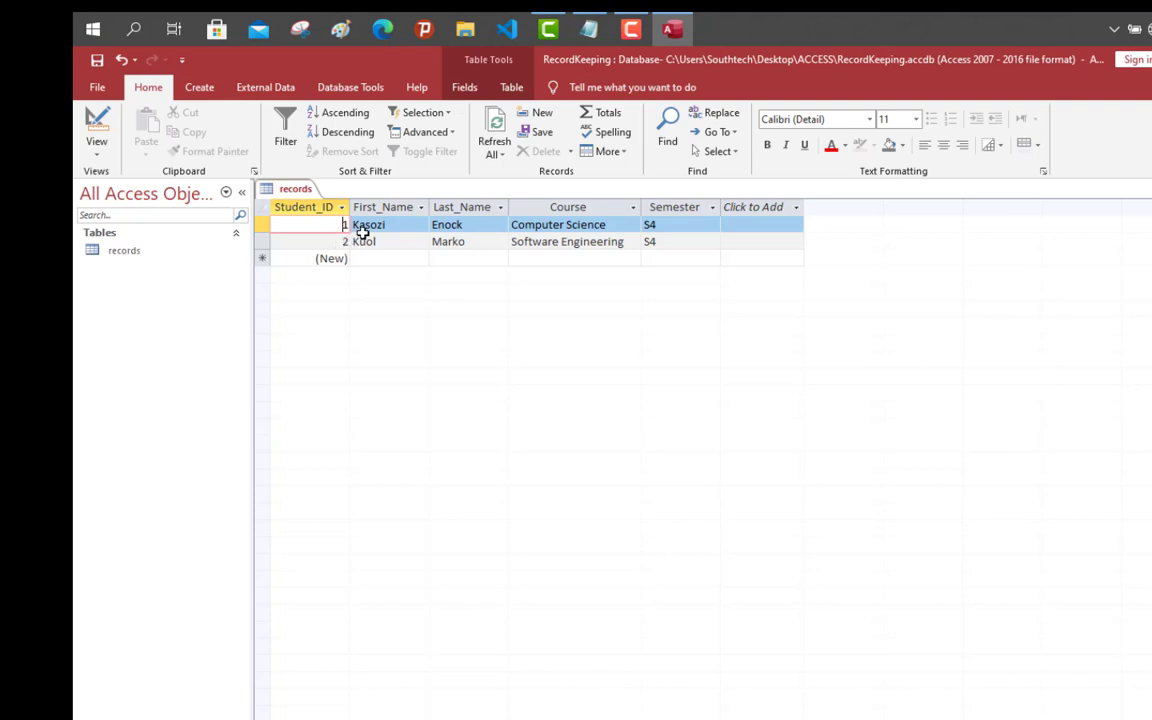
left_click(386, 240)
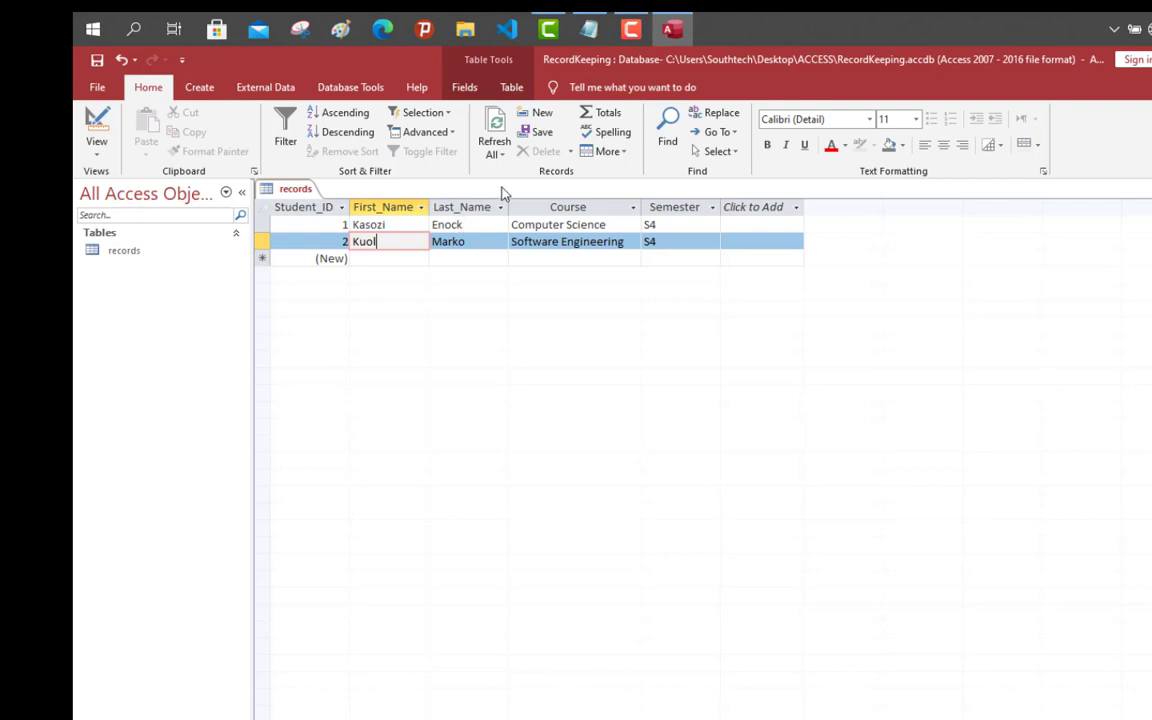
left_click(632, 31)
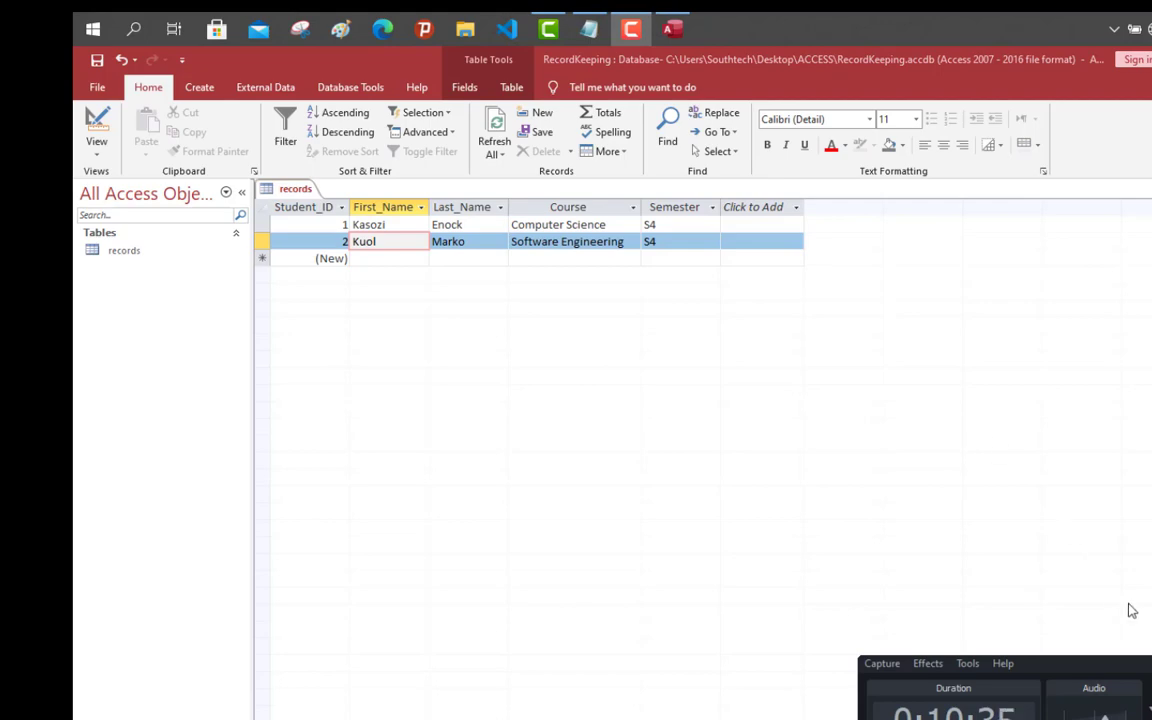